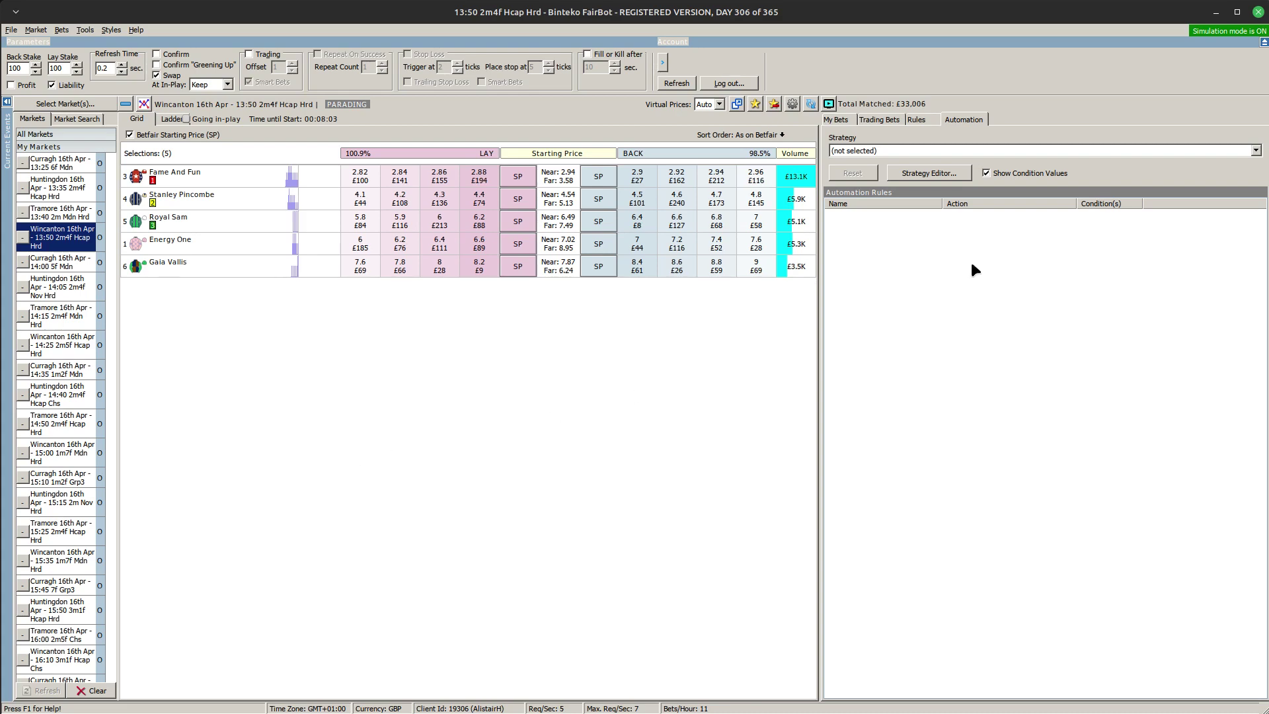
Add a rule named "Select 1st Runner" to the DEMO - Lay Favoured Selection strategy, starting 1 minute before the event start.
left_click(932, 170)
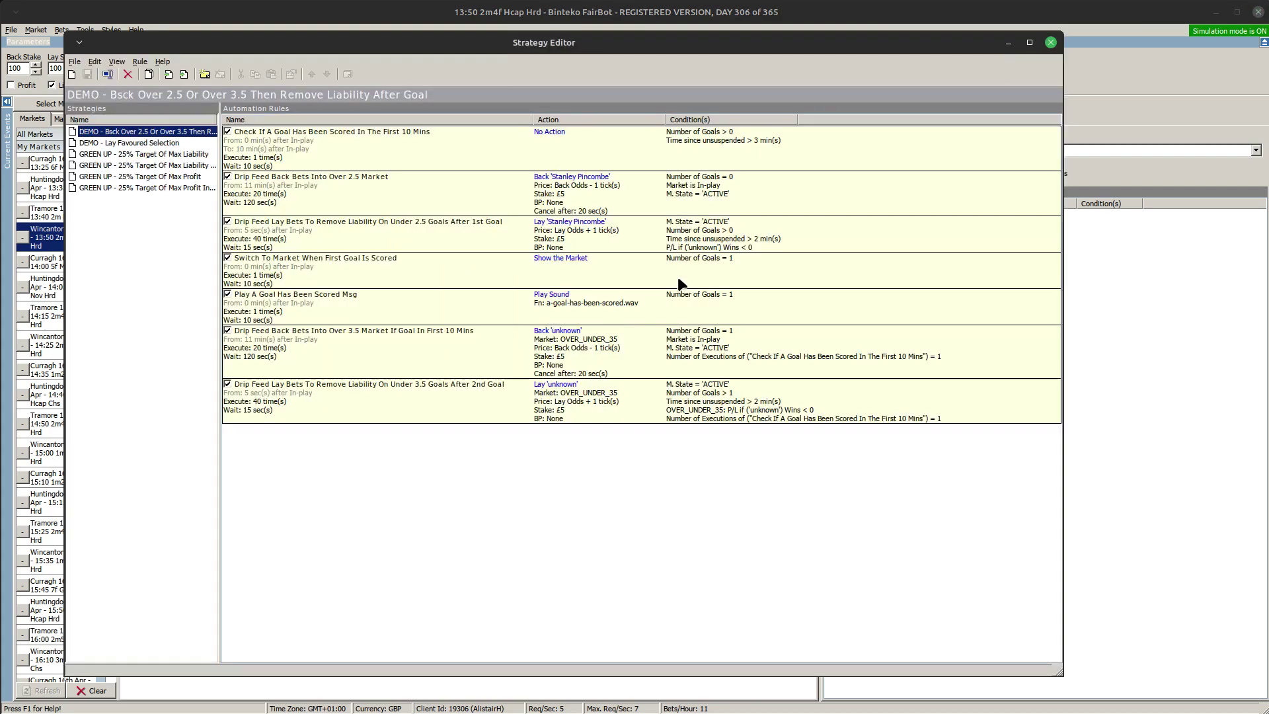
left_click(121, 144)
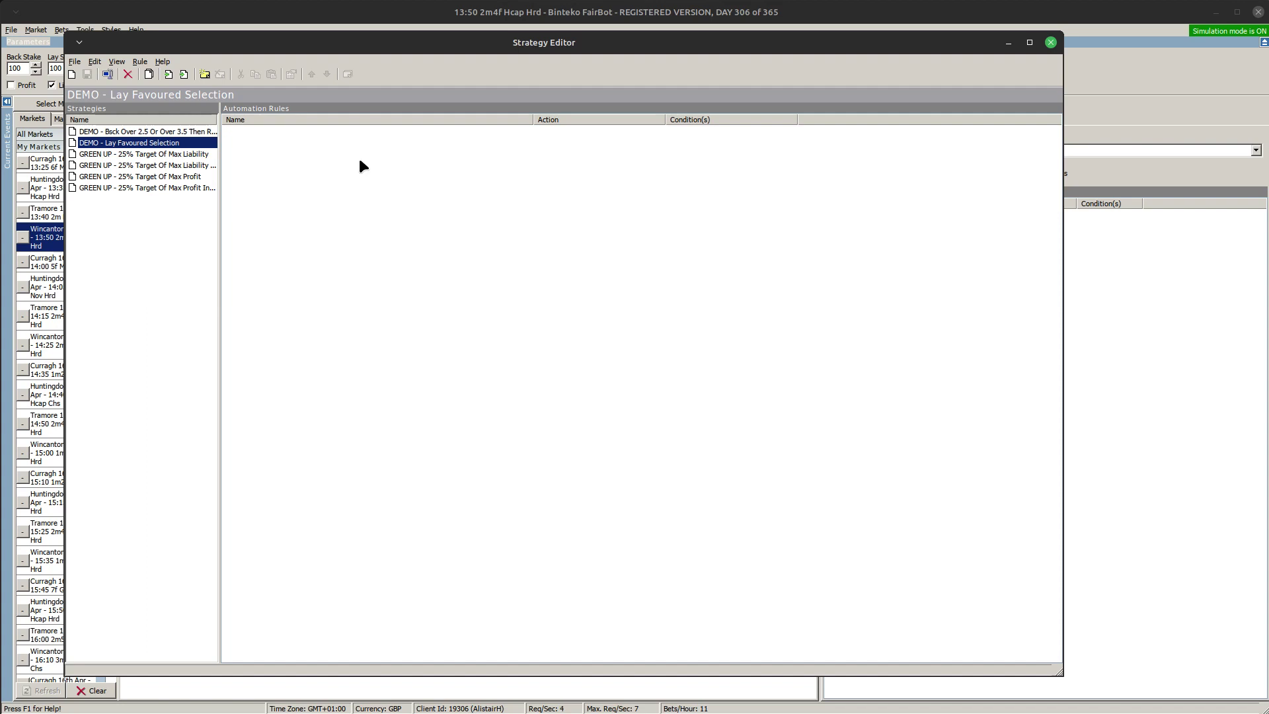
right_click(341, 172)
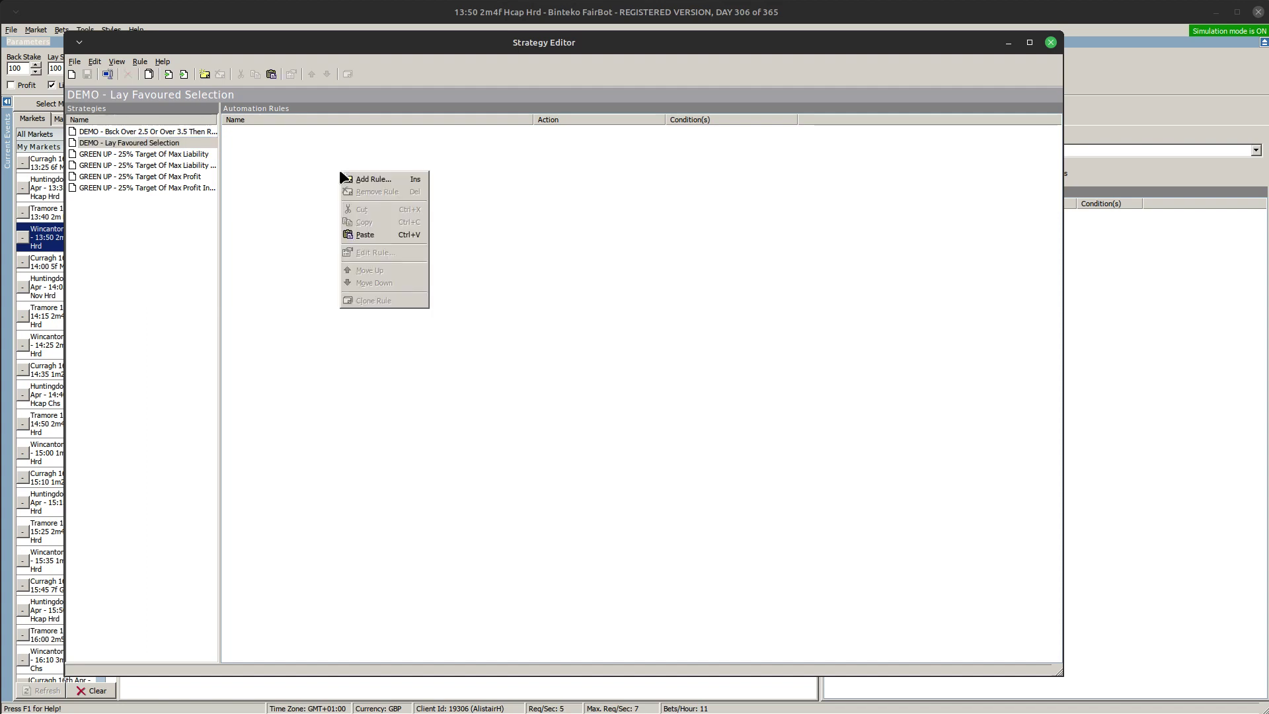
left_click(375, 179)
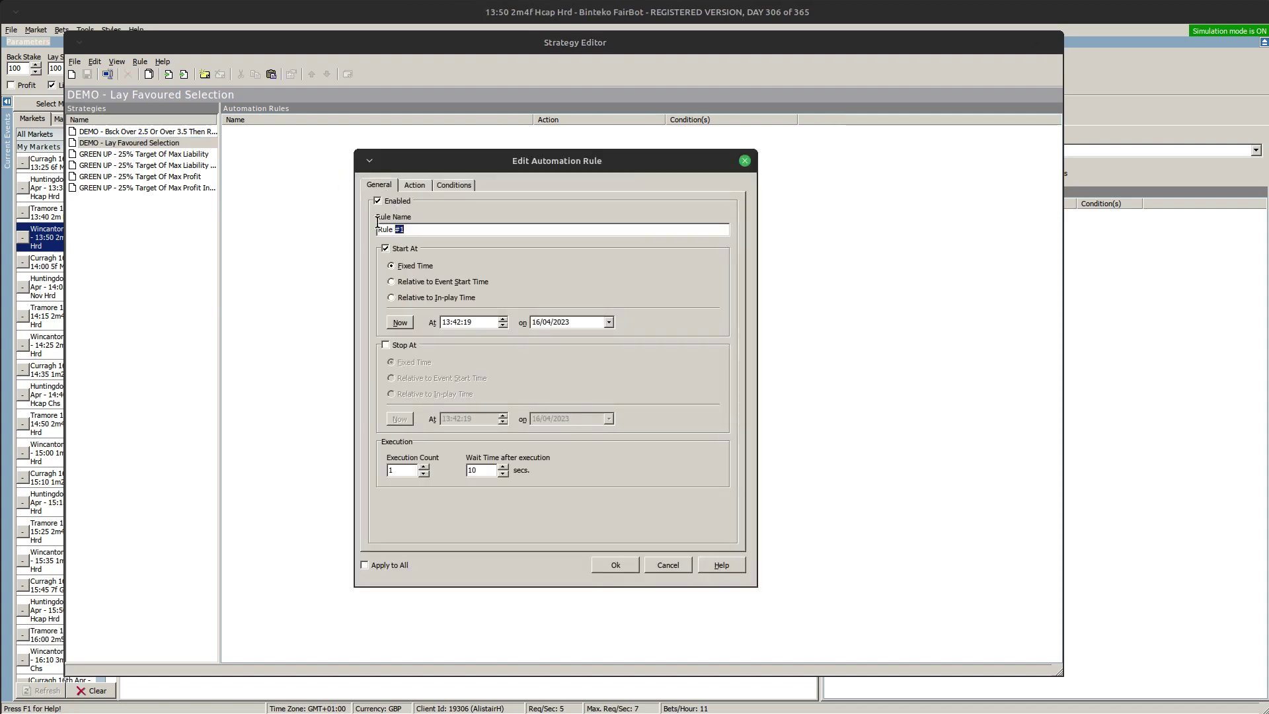
type("Select 1st Runner")
left_click(391, 281)
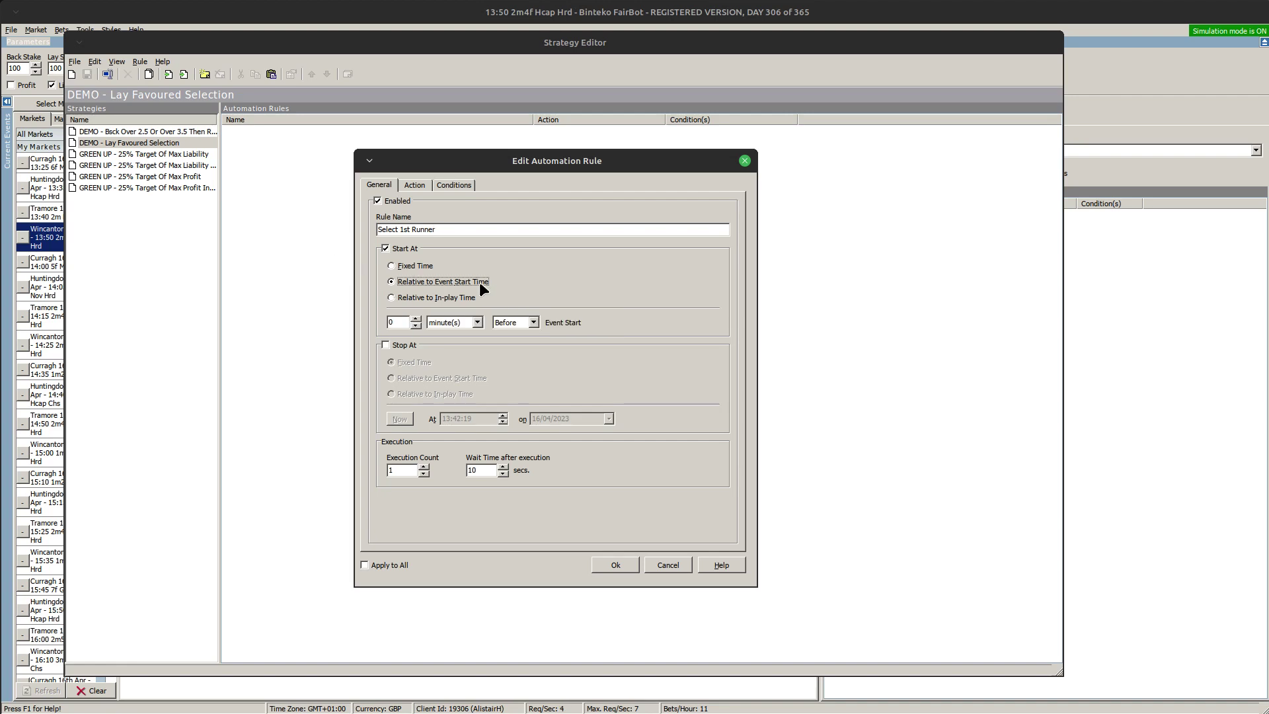
left_click(416, 318)
Set the rule's action to Place a Bet with its selection chosen At Runtime.
left_click(410, 185)
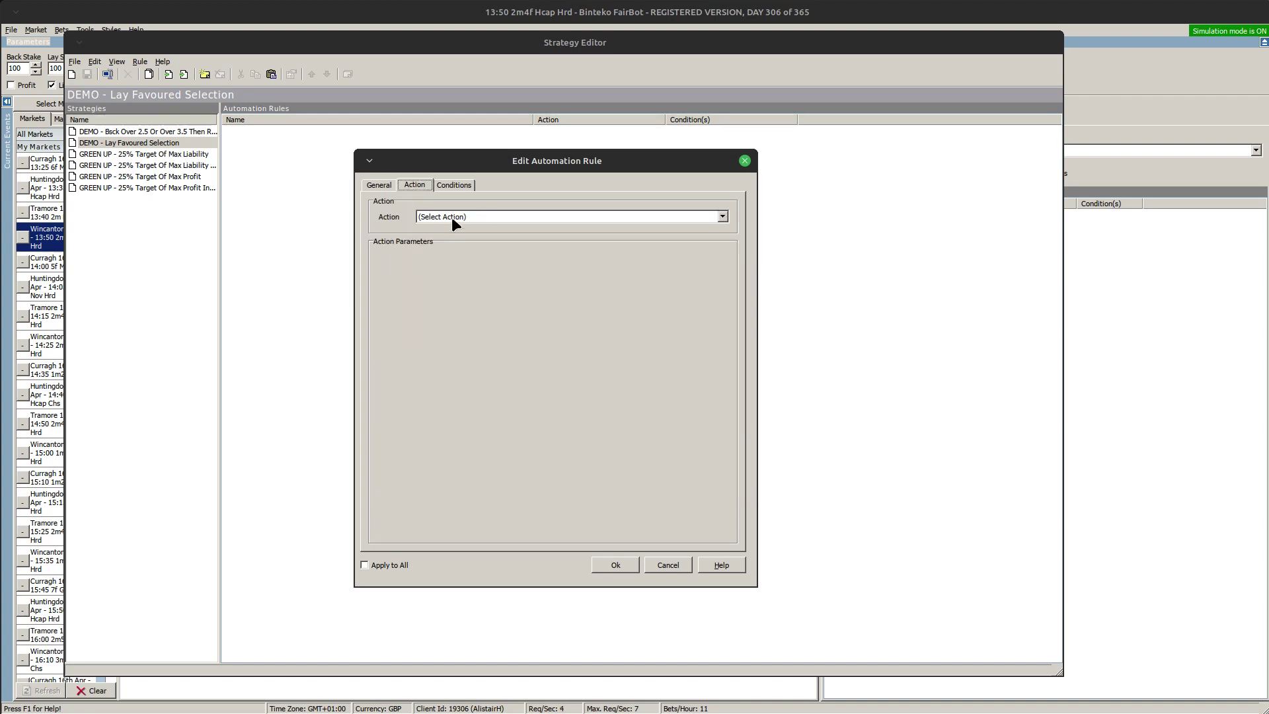
left_click(451, 217)
left_click(457, 306)
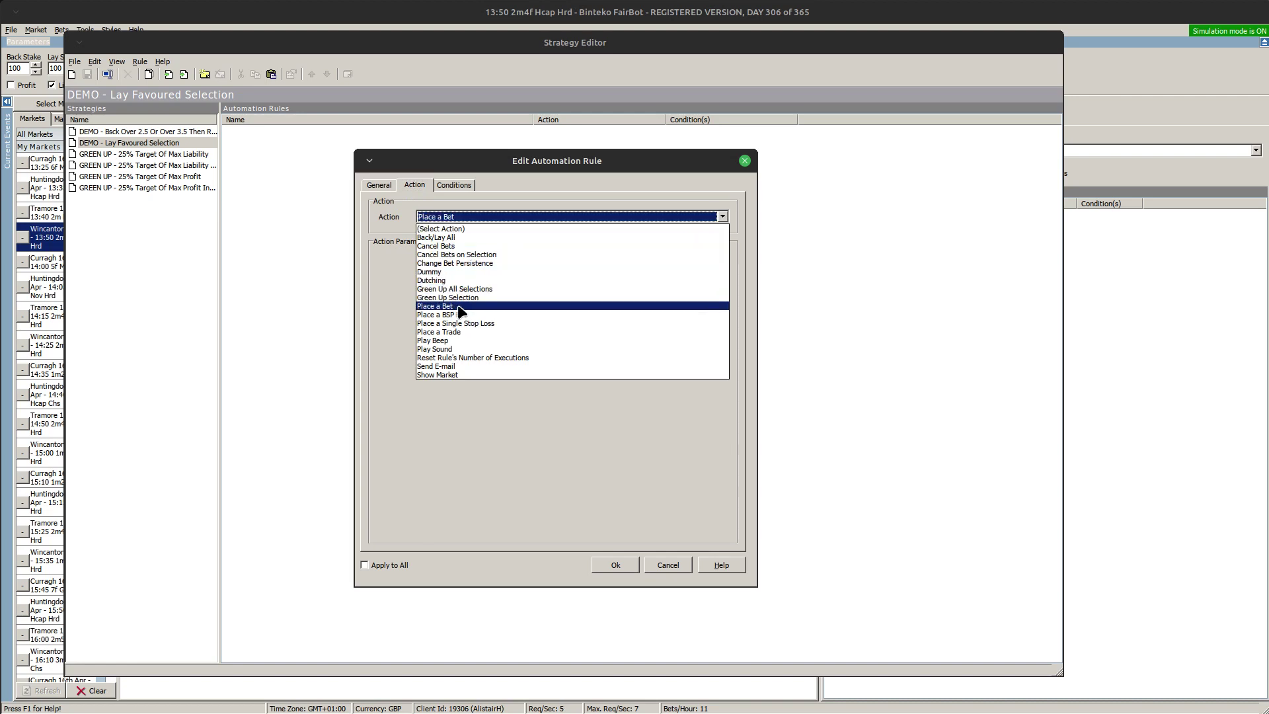
left_click(423, 310)
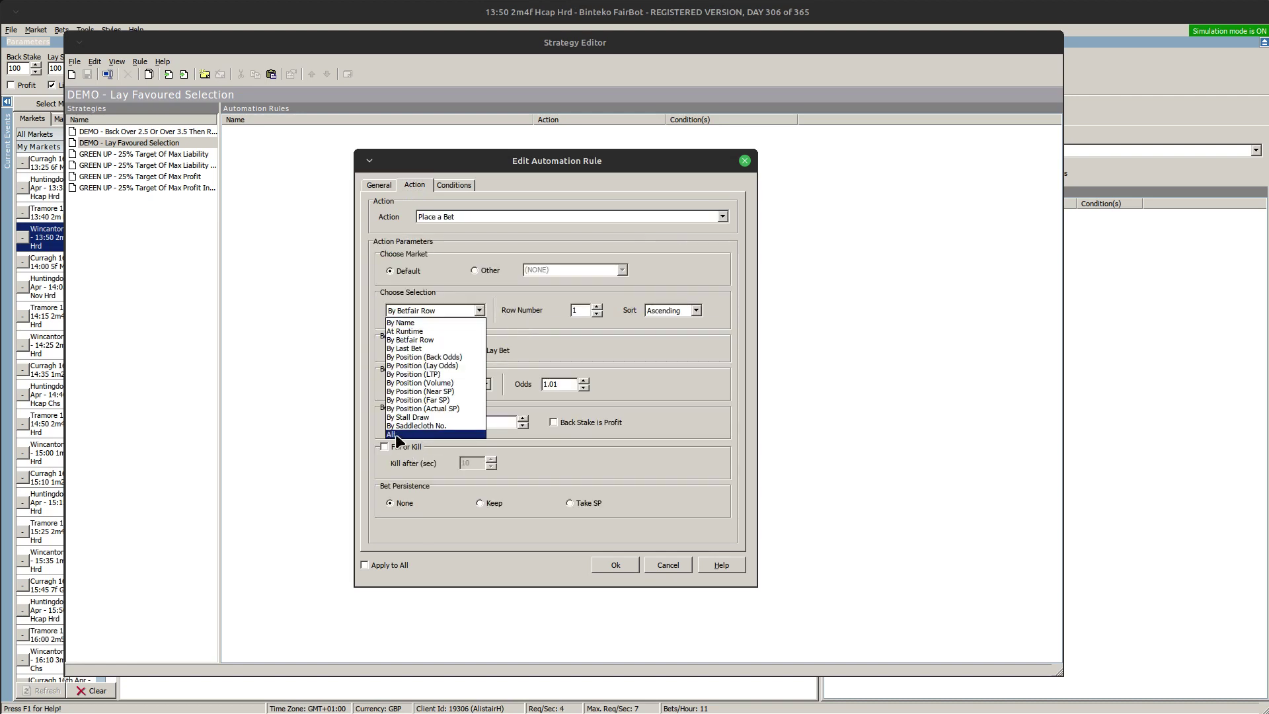
left_click(413, 330)
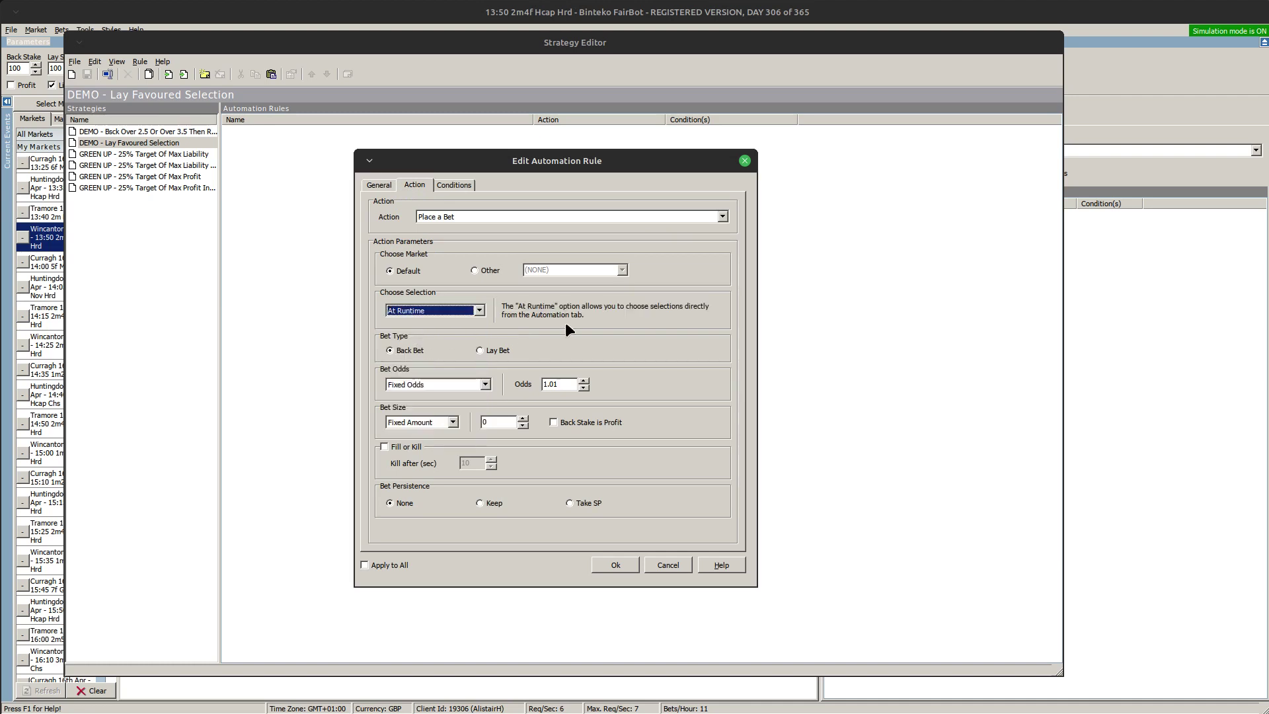
Make it a lay bet with a fixed amount of 0.01 as liability, and save the rule without conditions.
left_click(485, 349)
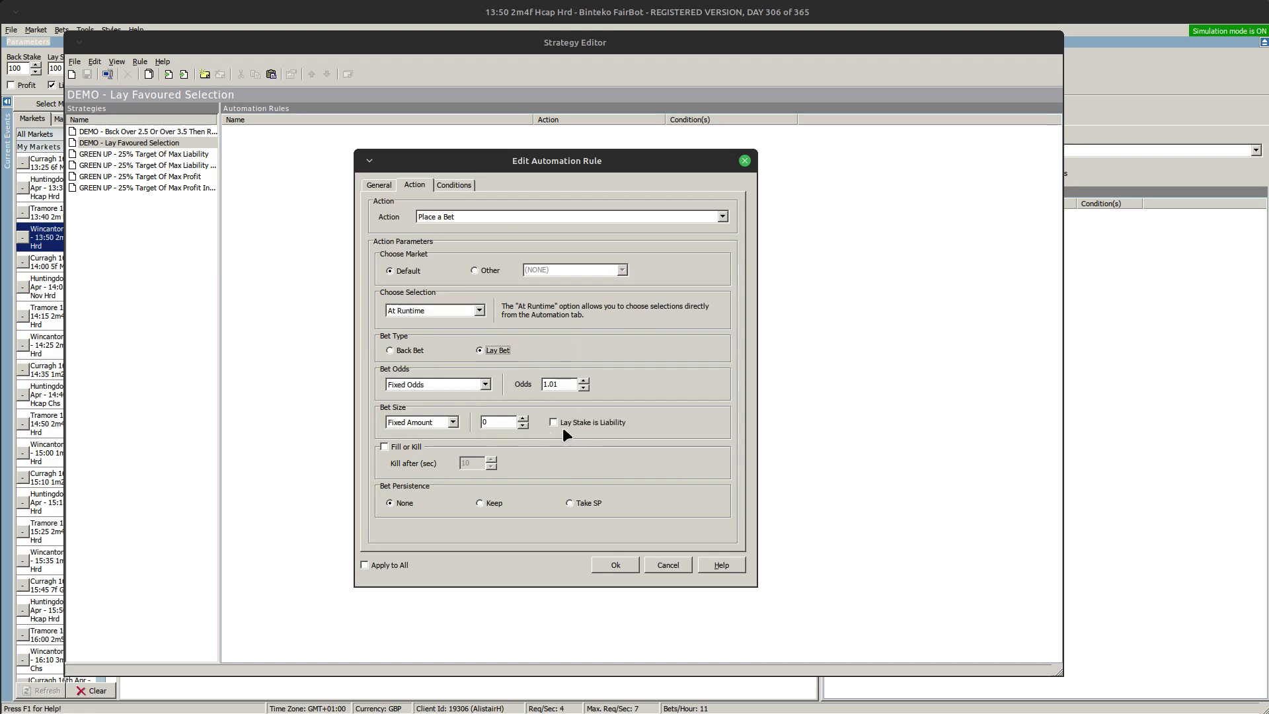
double_click(499, 422)
left_click(556, 423)
left_click(458, 185)
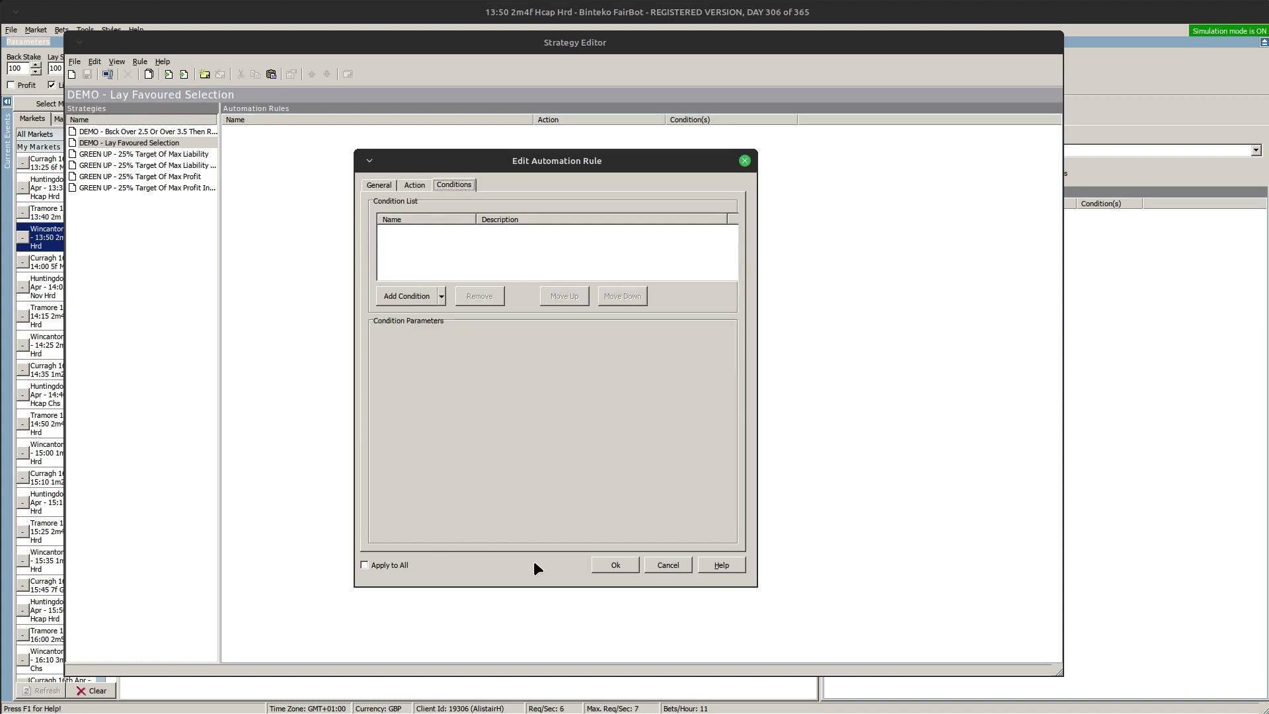
left_click(614, 565)
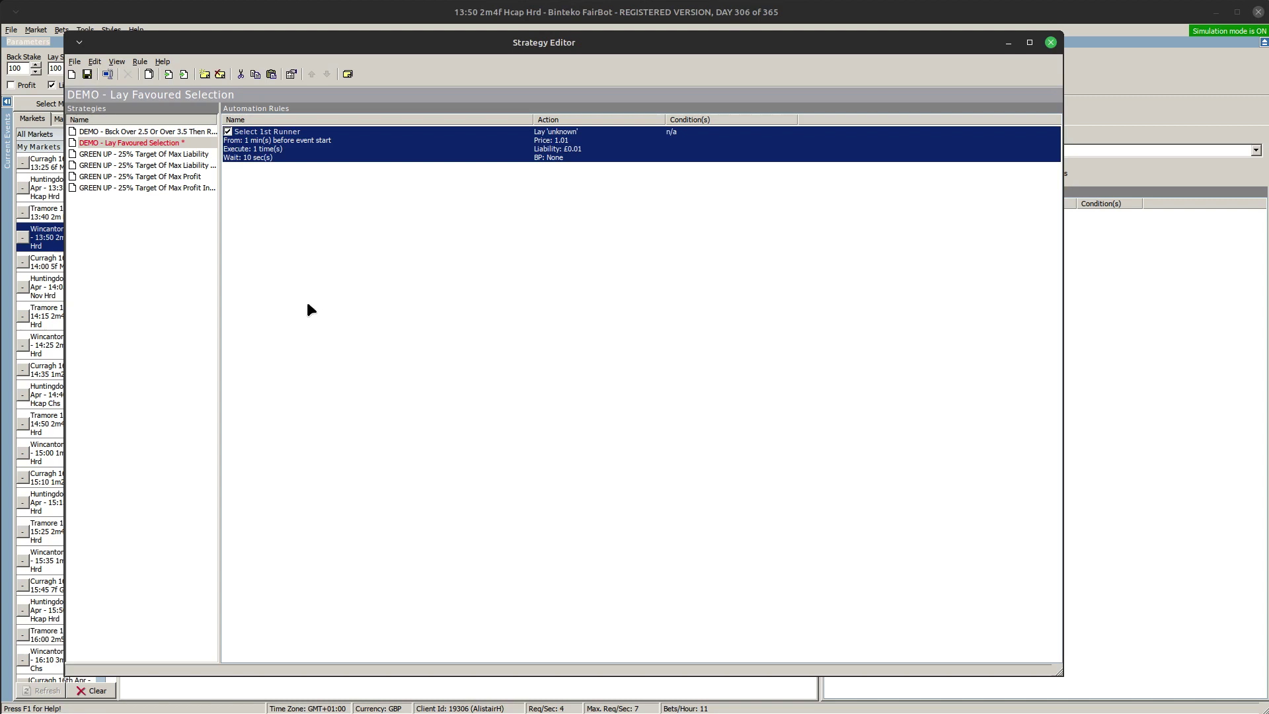
Clone the Select 1st Runner rule twice and rename the first copy "Select 2nd Runner".
key("ctrl+d")
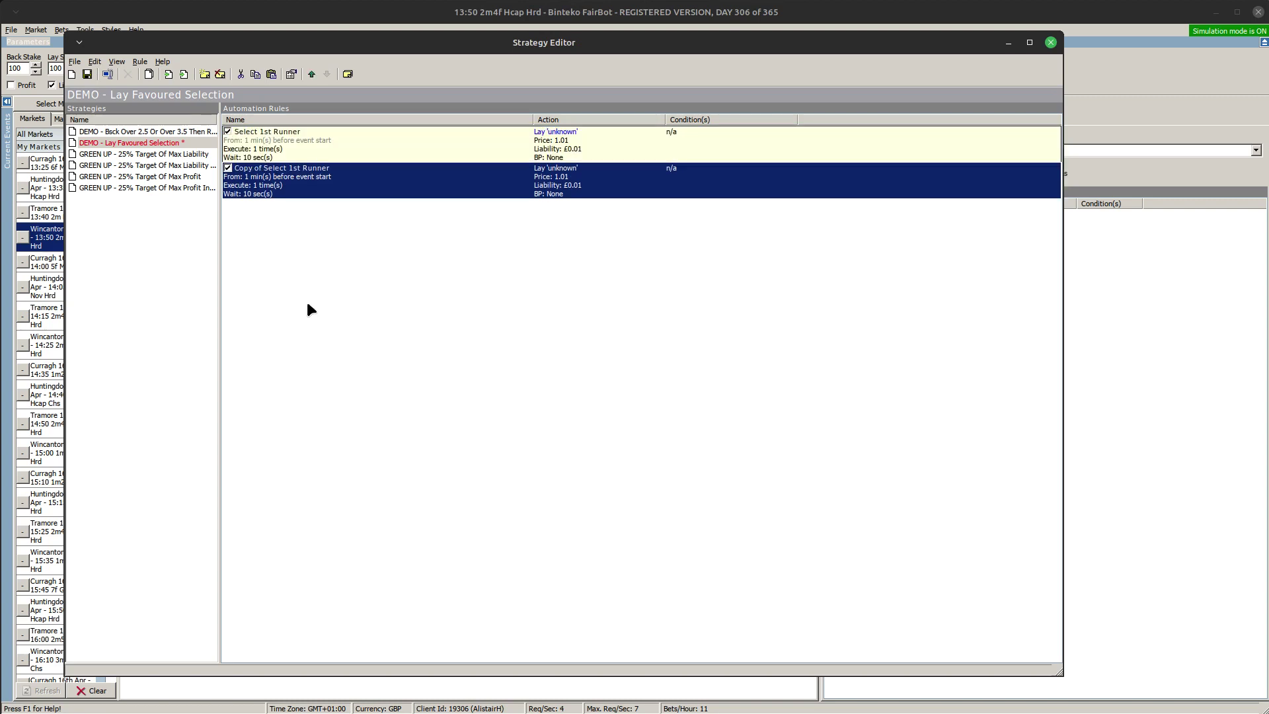
key("ctrl+d")
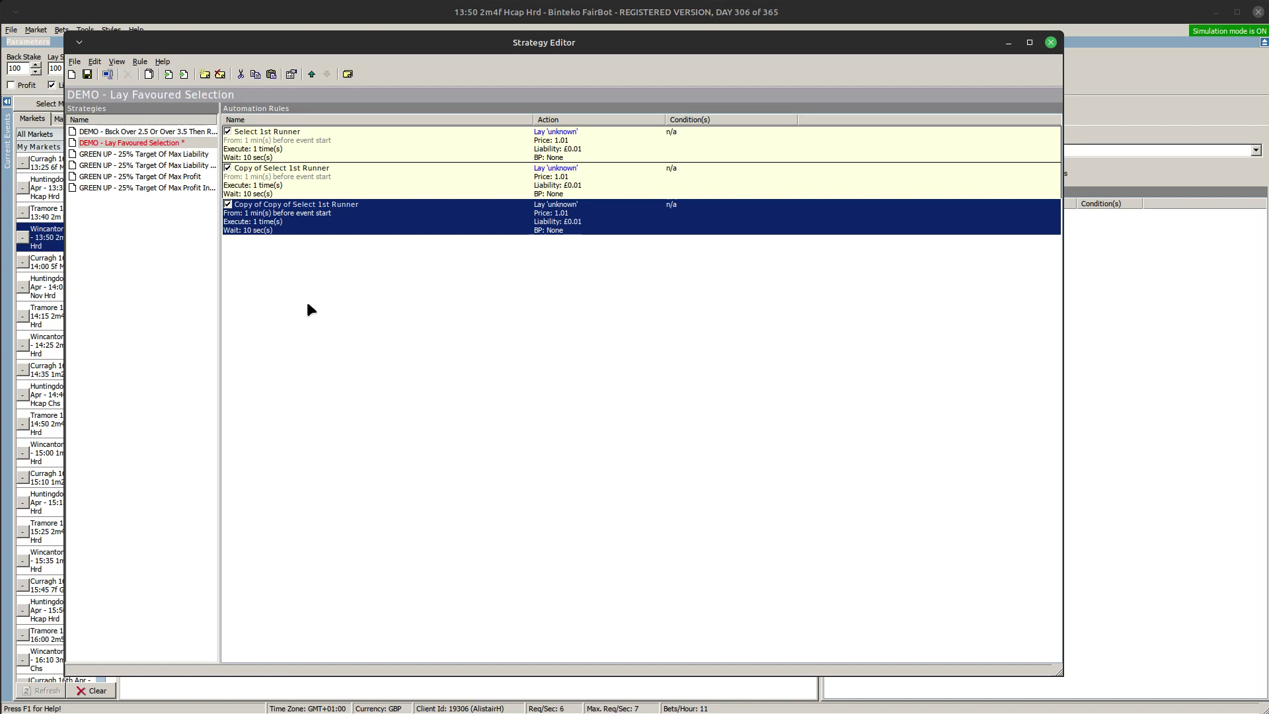
right_click(251, 178)
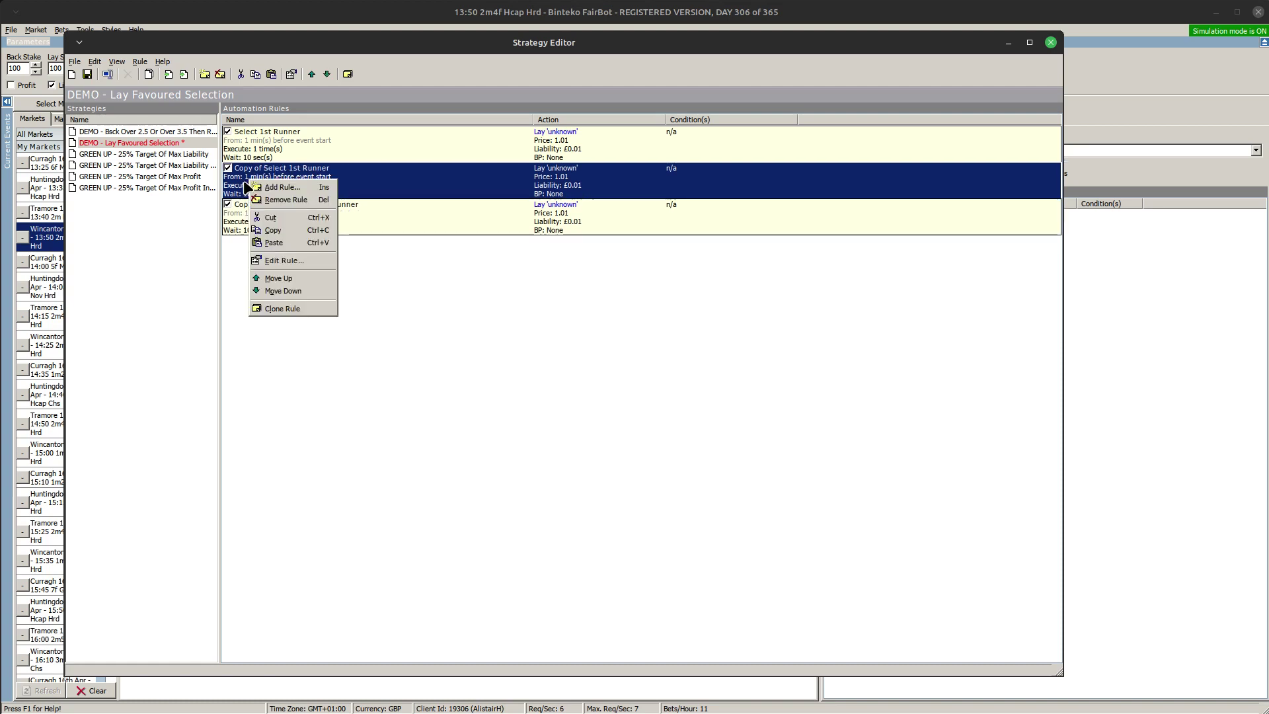
left_click(282, 260)
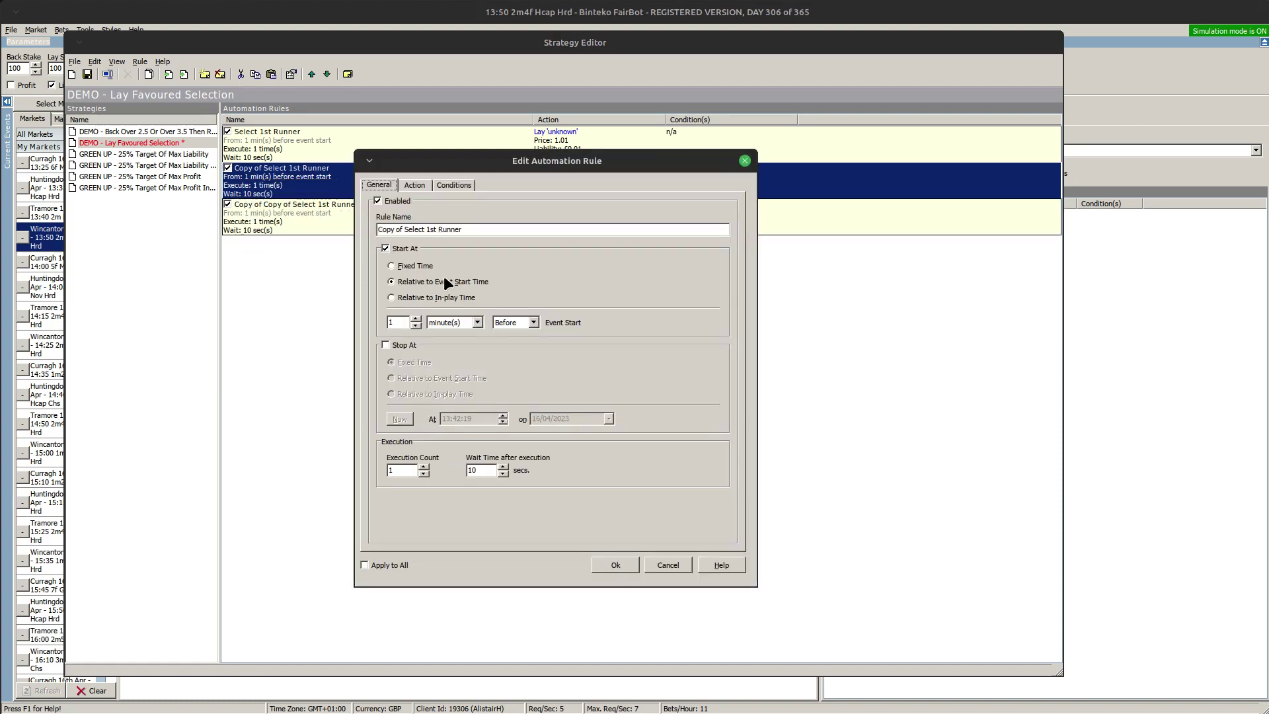
left_click(403, 229)
key("shift+Home")
key("BackSpace")
double_click(402, 230)
type("2nd")
left_click(614, 563)
Rename the remaining copied rule "Select 3rd Runner" and save the strategy.
right_click(306, 216)
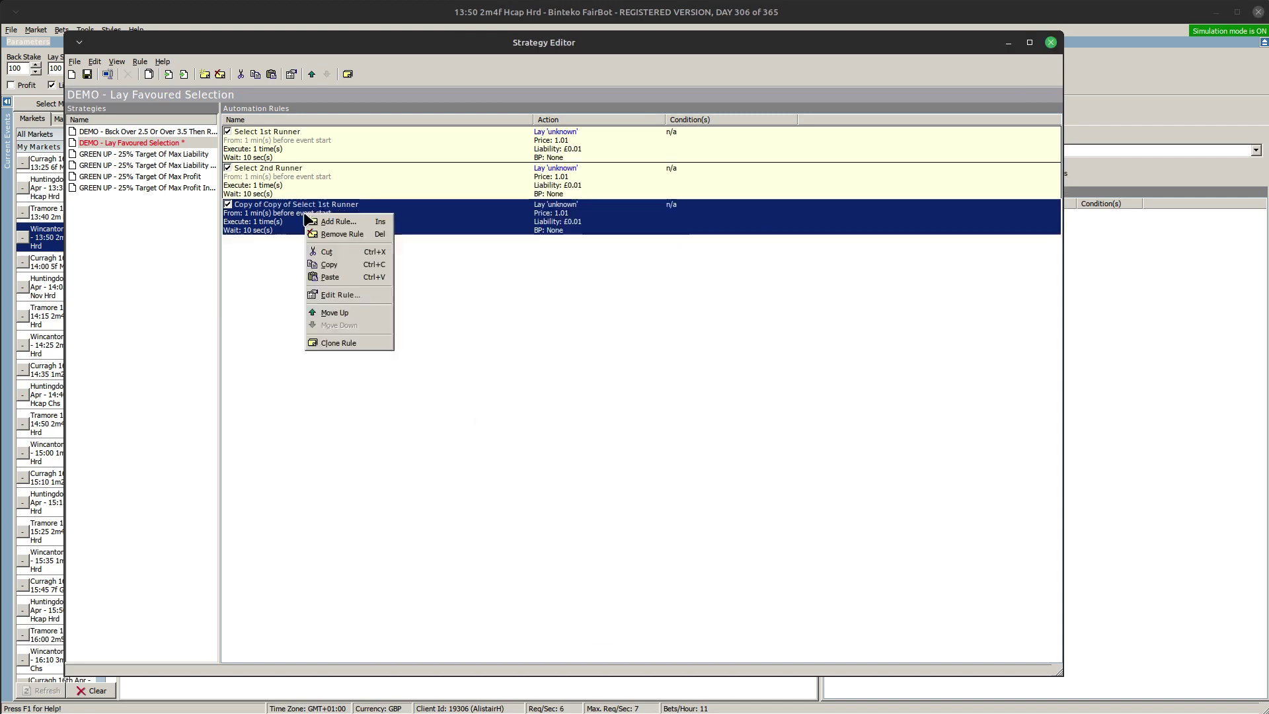
left_click(339, 295)
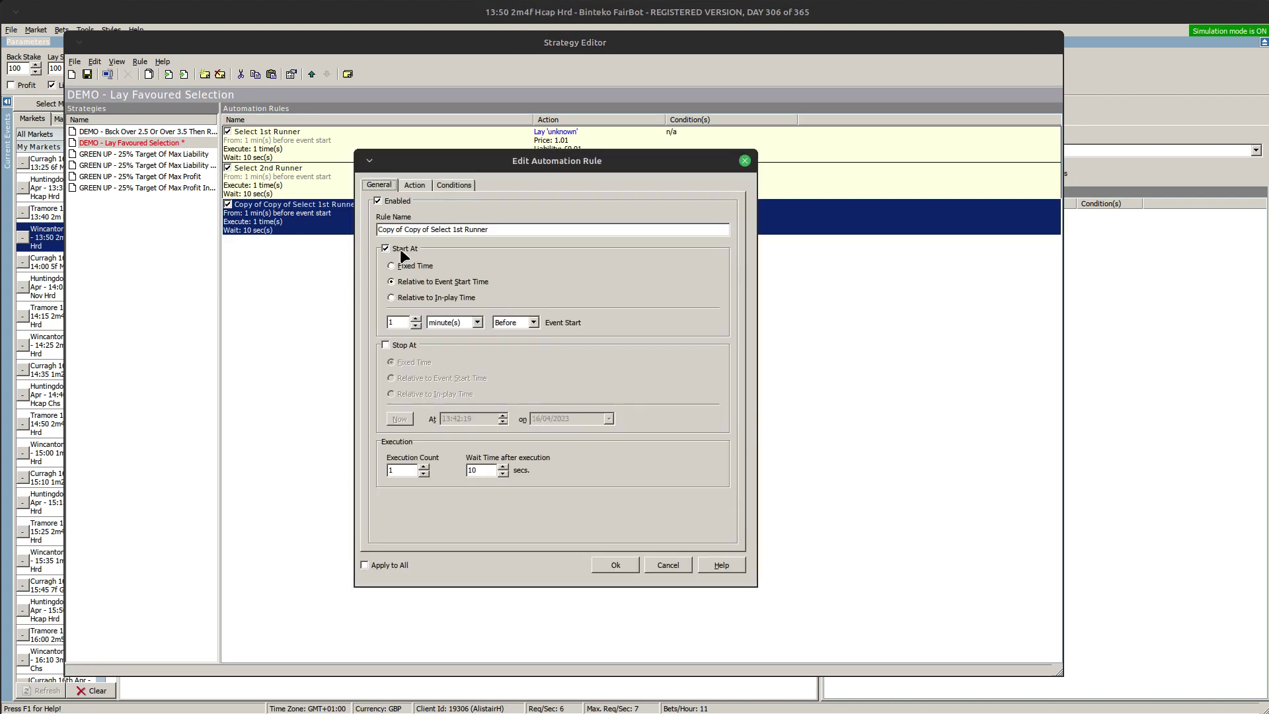
left_click_drag(430, 229, 377, 230)
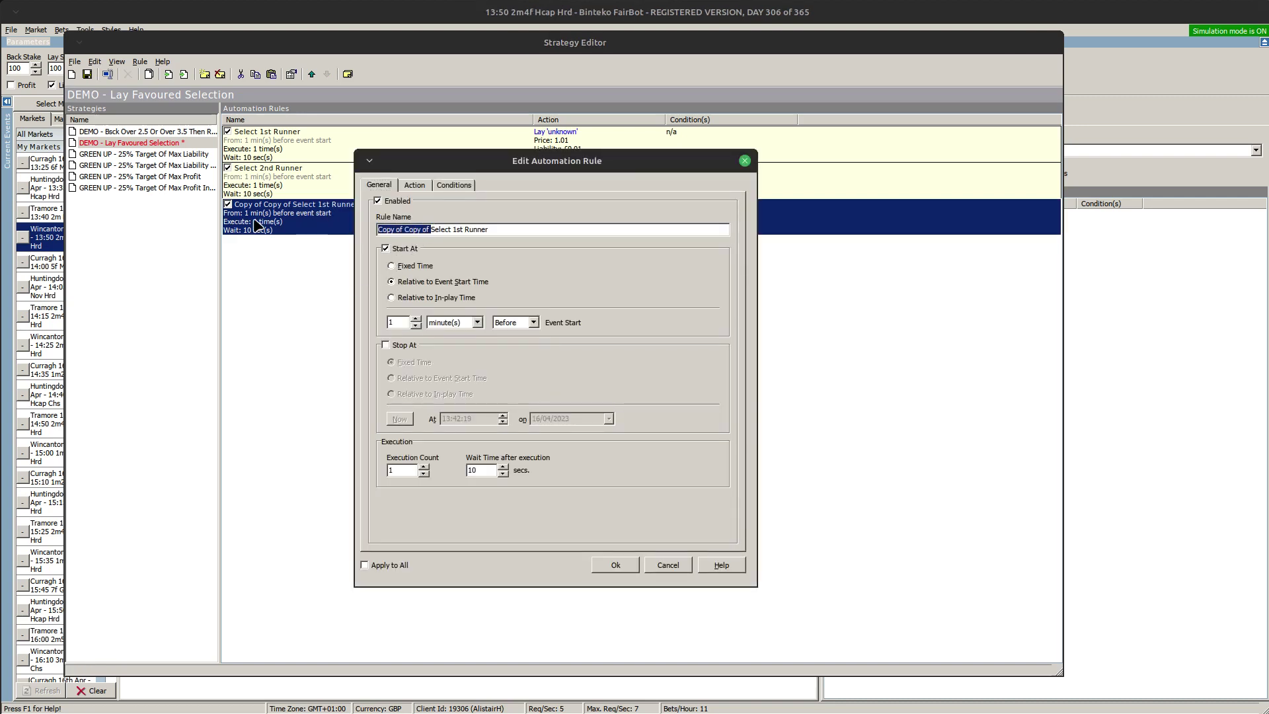
key("BackSpace")
double_click(406, 230)
left_click(614, 564)
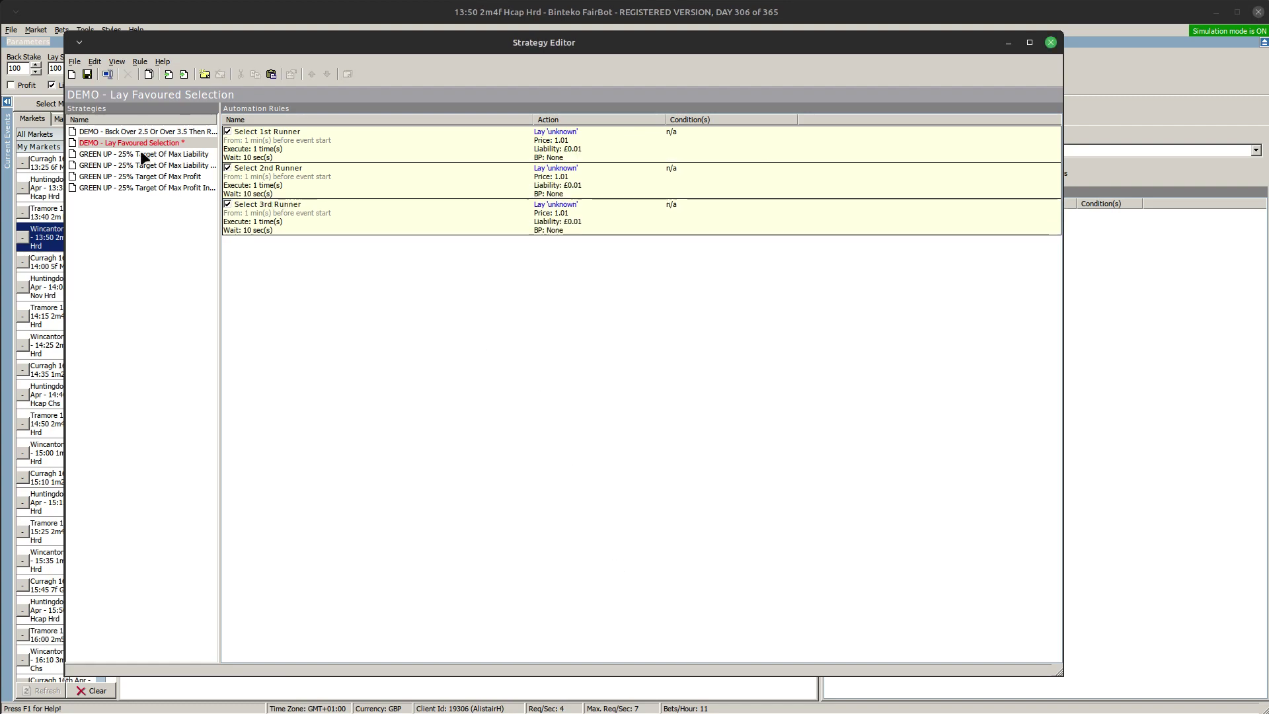
left_click(86, 75)
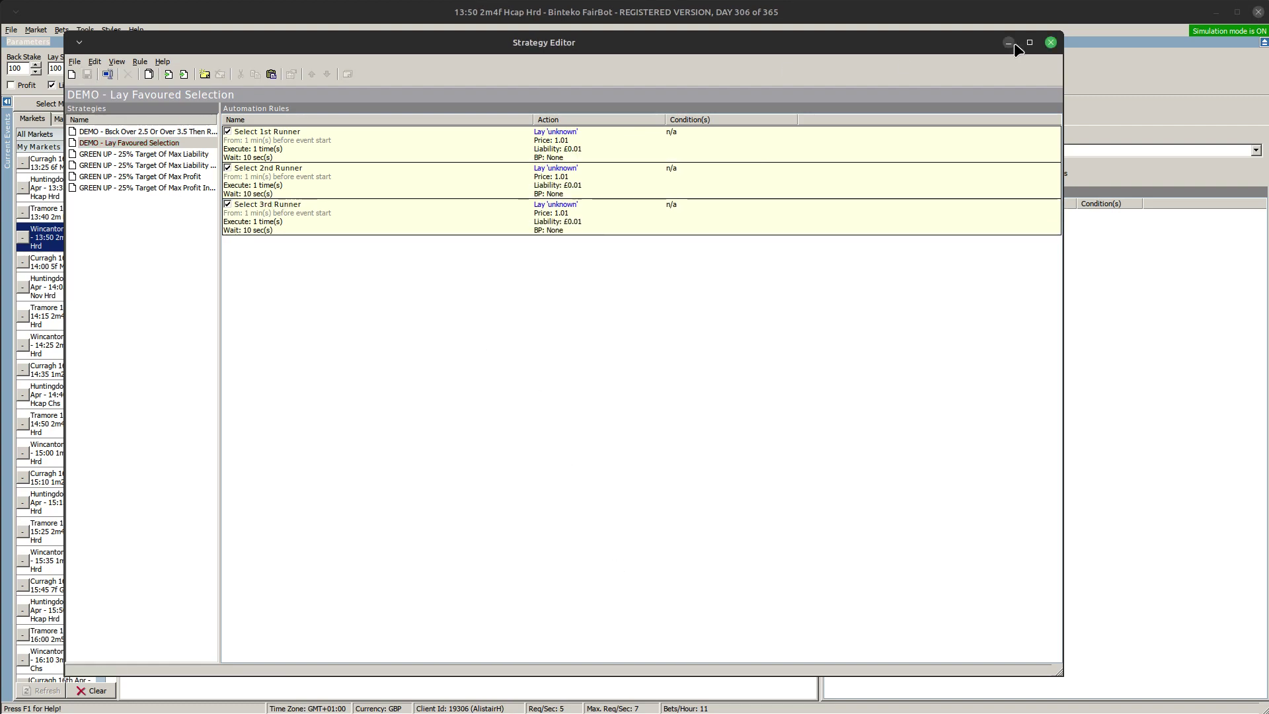
Close the Strategy Editor and apply the DEMO - Lay Favoured Selection strategy to the Wincanton 13:50 market.
left_click(1051, 42)
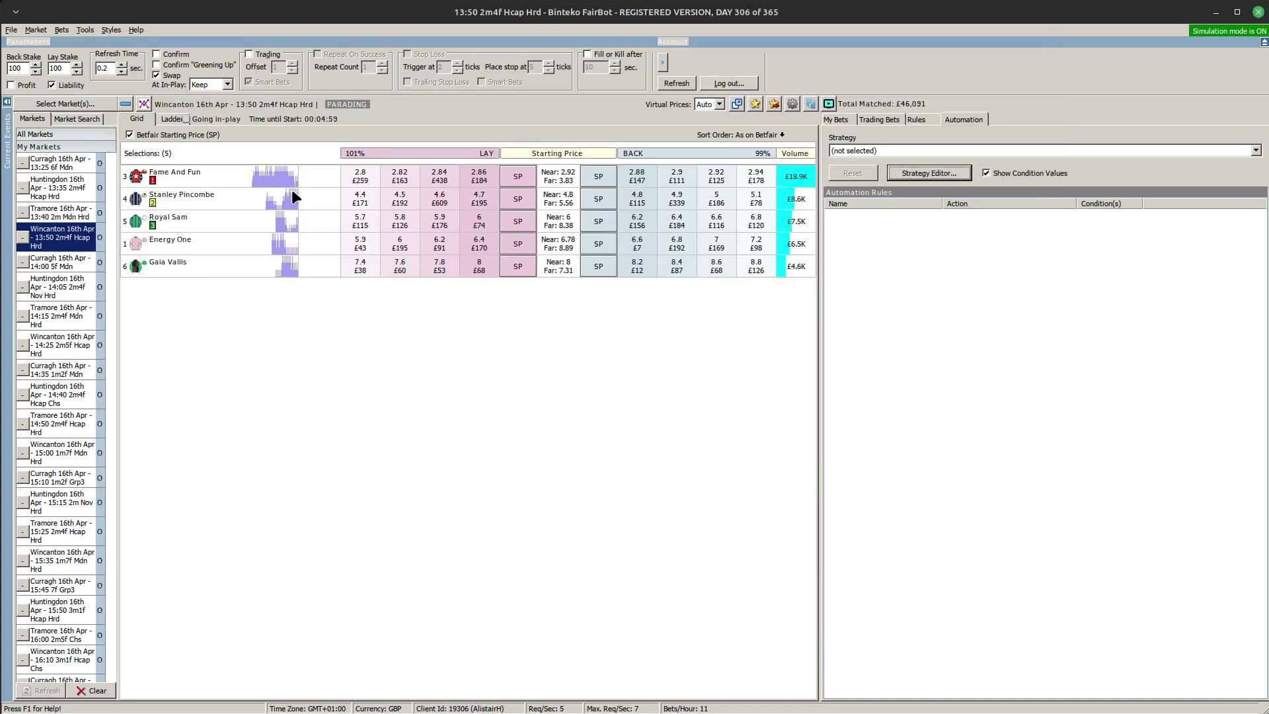
left_click(902, 154)
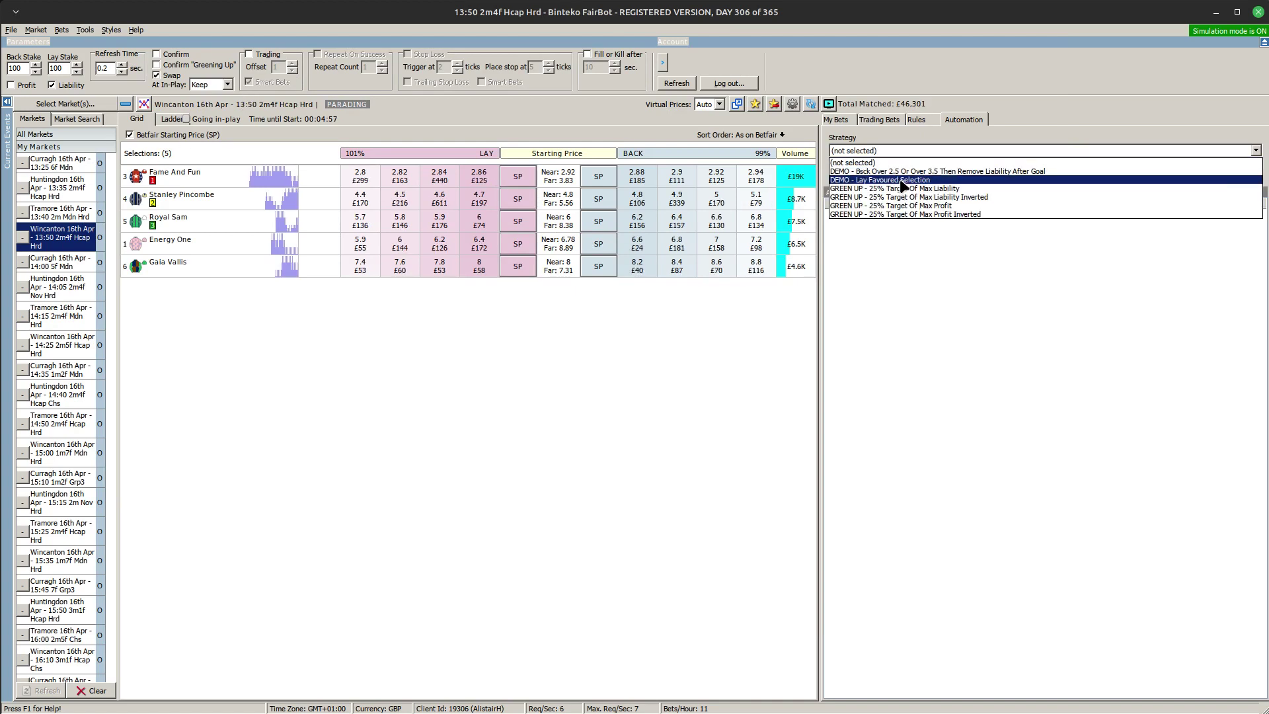
left_click(900, 177)
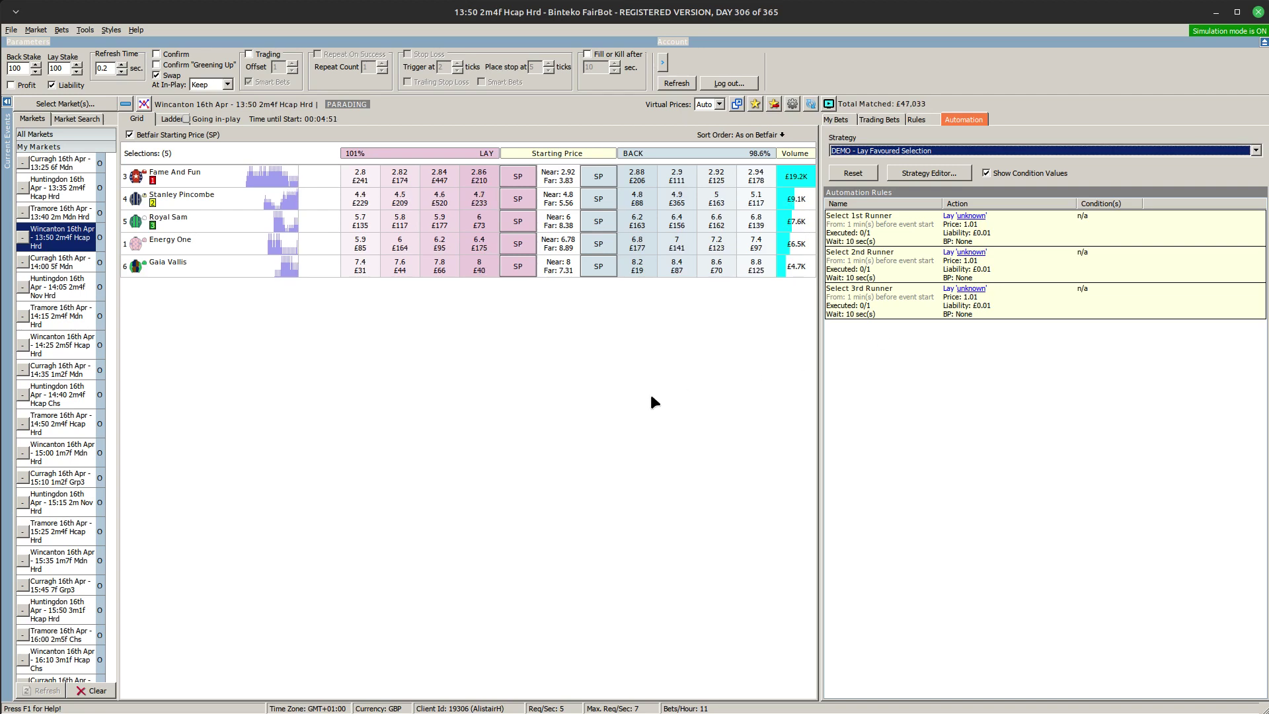
Try assigning Fame And Fun to the 1st runner rule and Royal Sam to the 2nd, and reset the market's strategy.
left_click(969, 216)
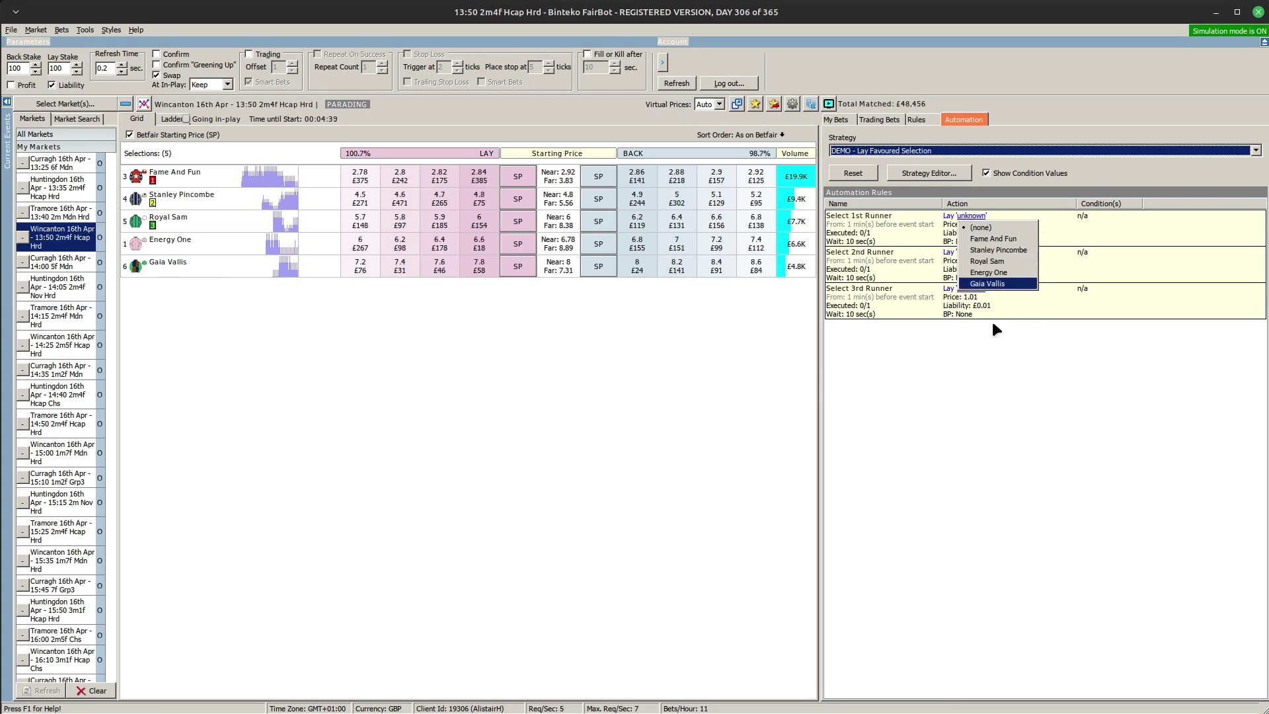
left_click(988, 239)
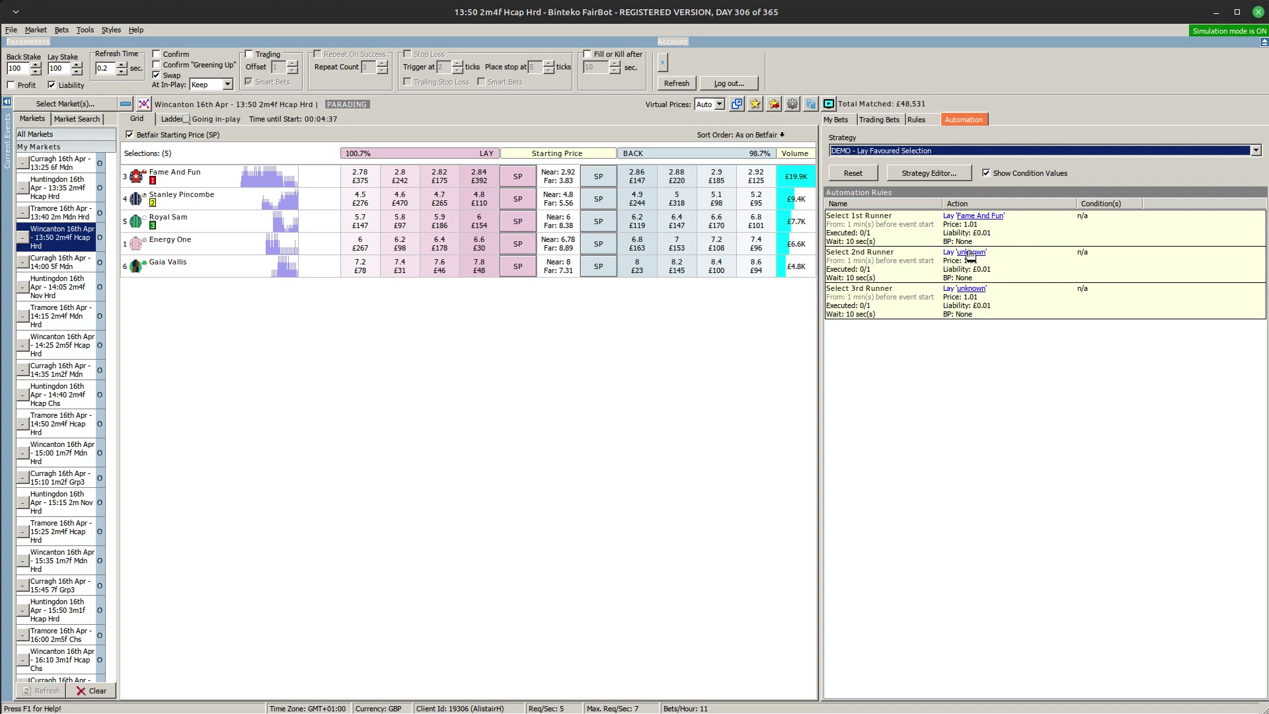
left_click(971, 252)
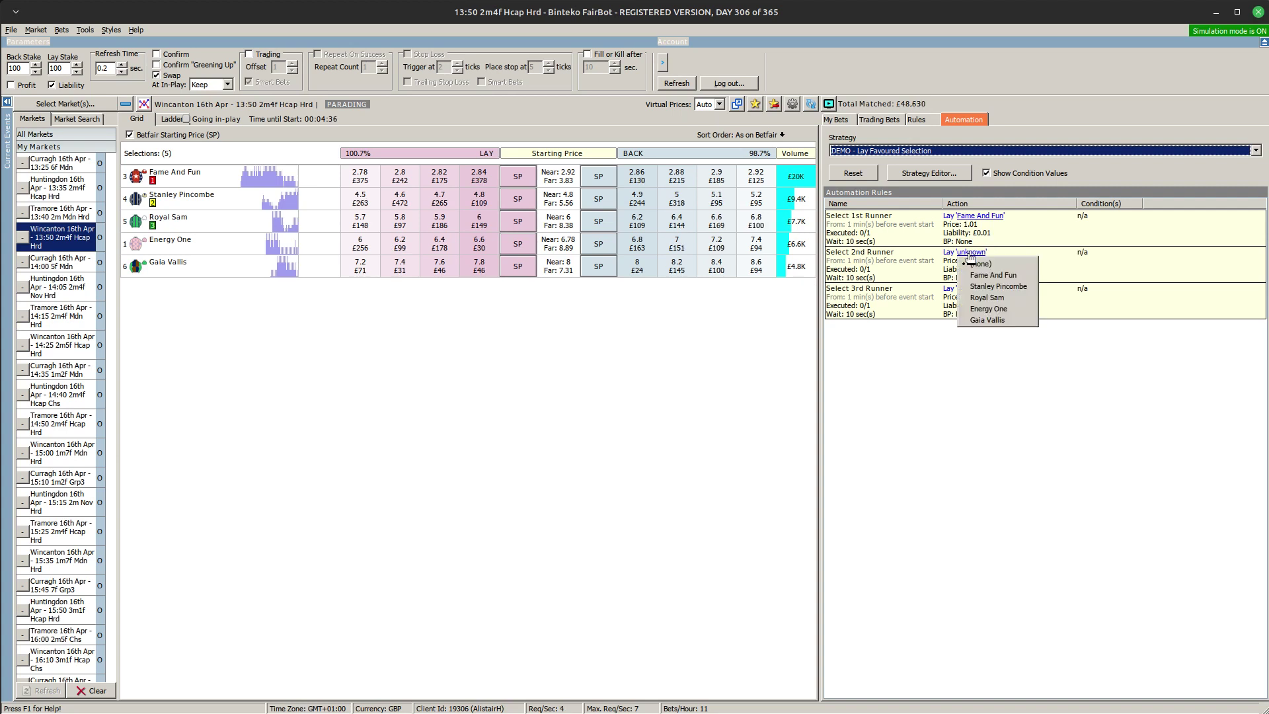
left_click(985, 297)
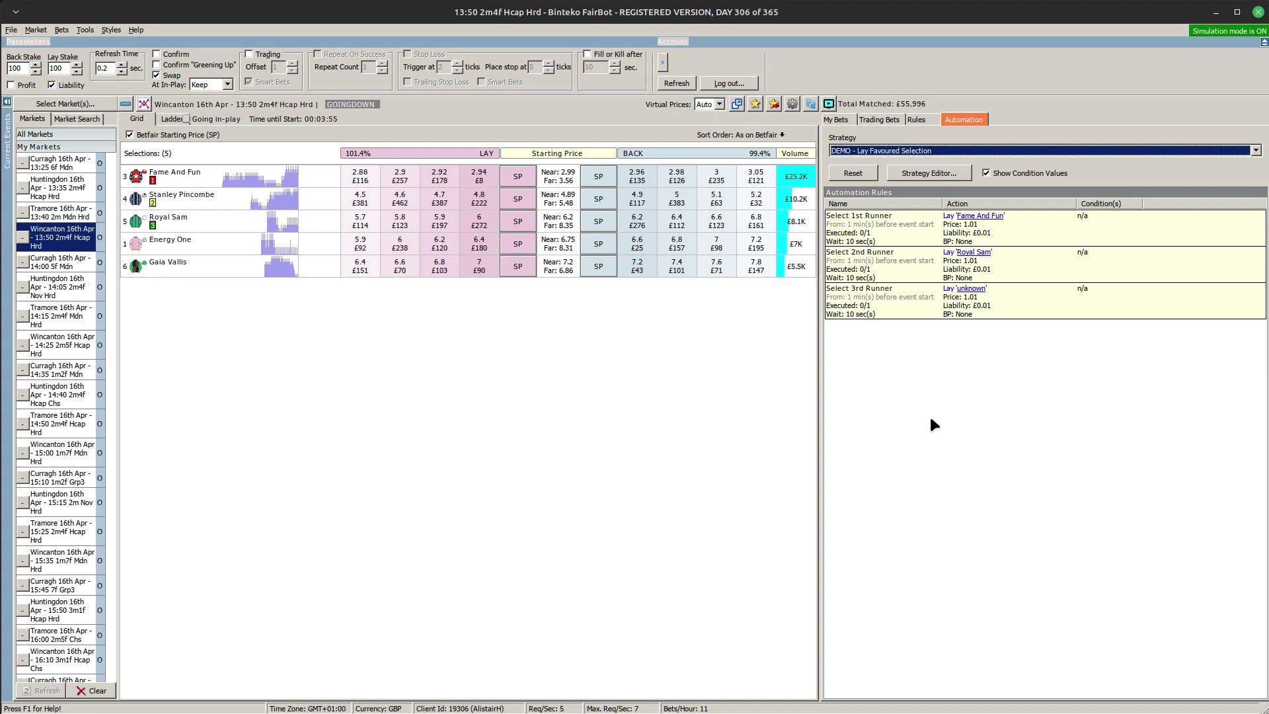
left_click(847, 173)
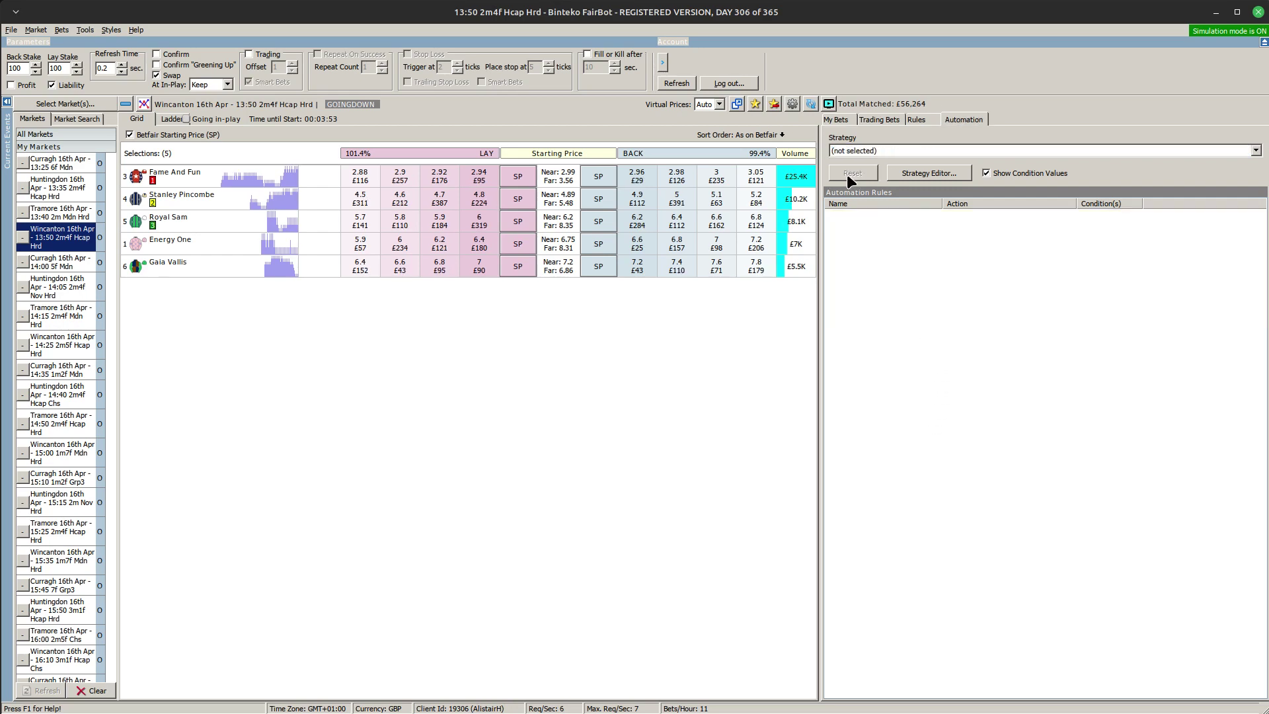
Reopen DEMO - Lay Favoured Selection for editing and add a rule named "Lay Selection IF Pre-race Favourite".
left_click(920, 171)
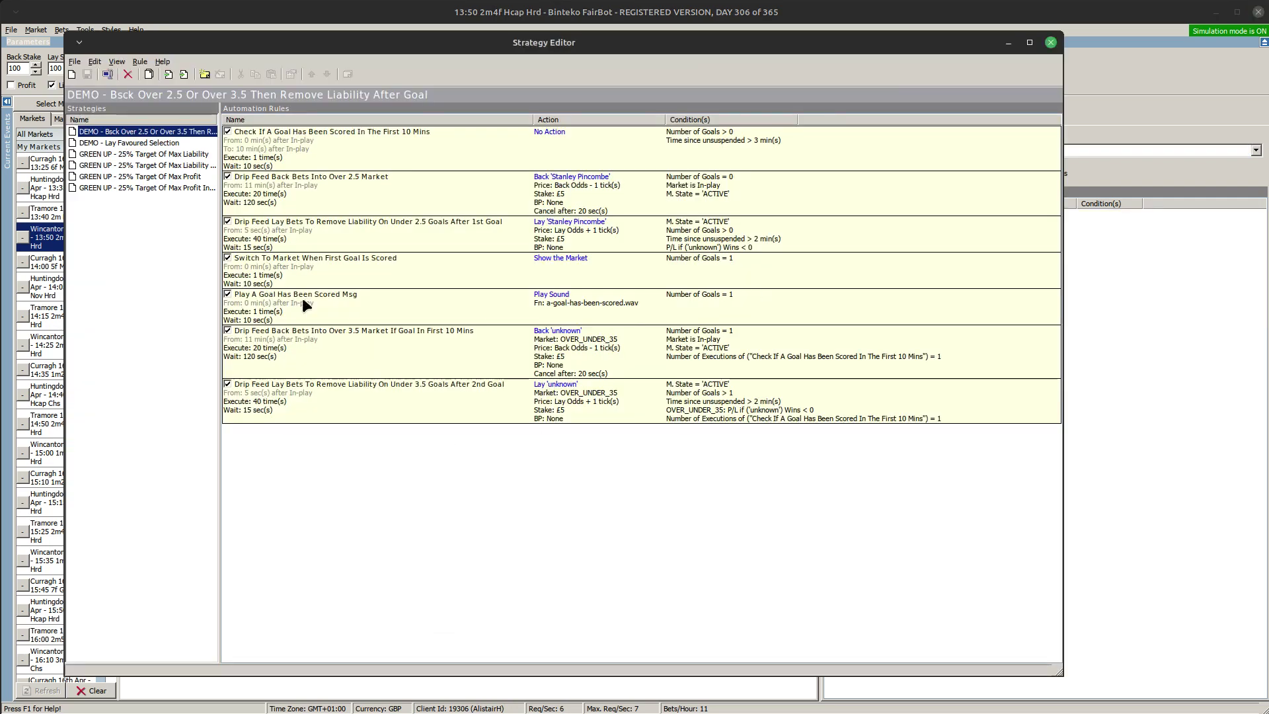
left_click(139, 142)
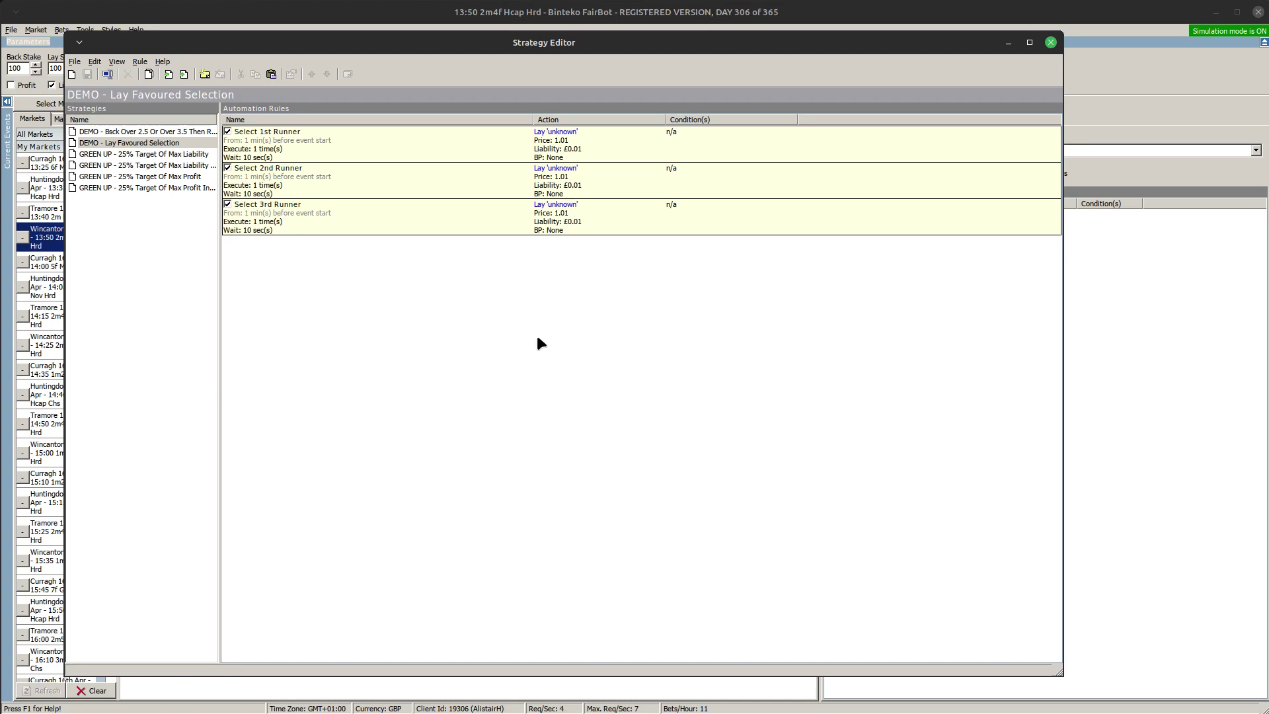
right_click(530, 307)
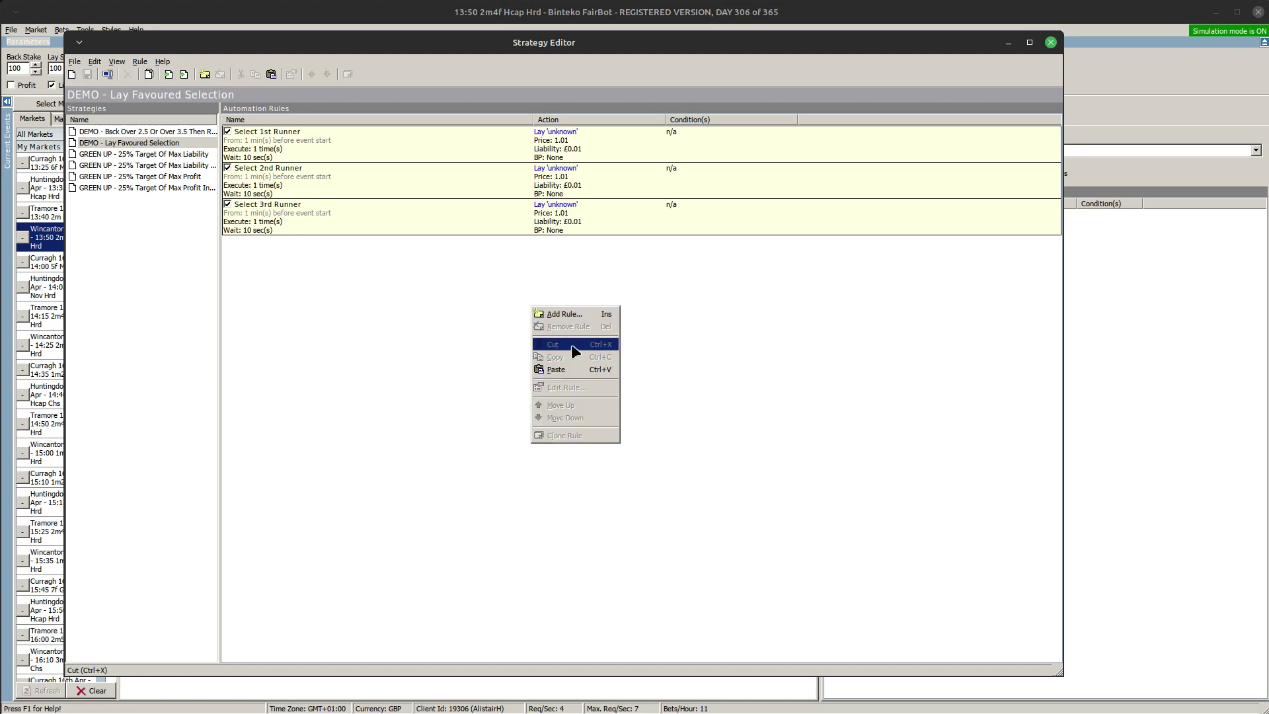
left_click(563, 314)
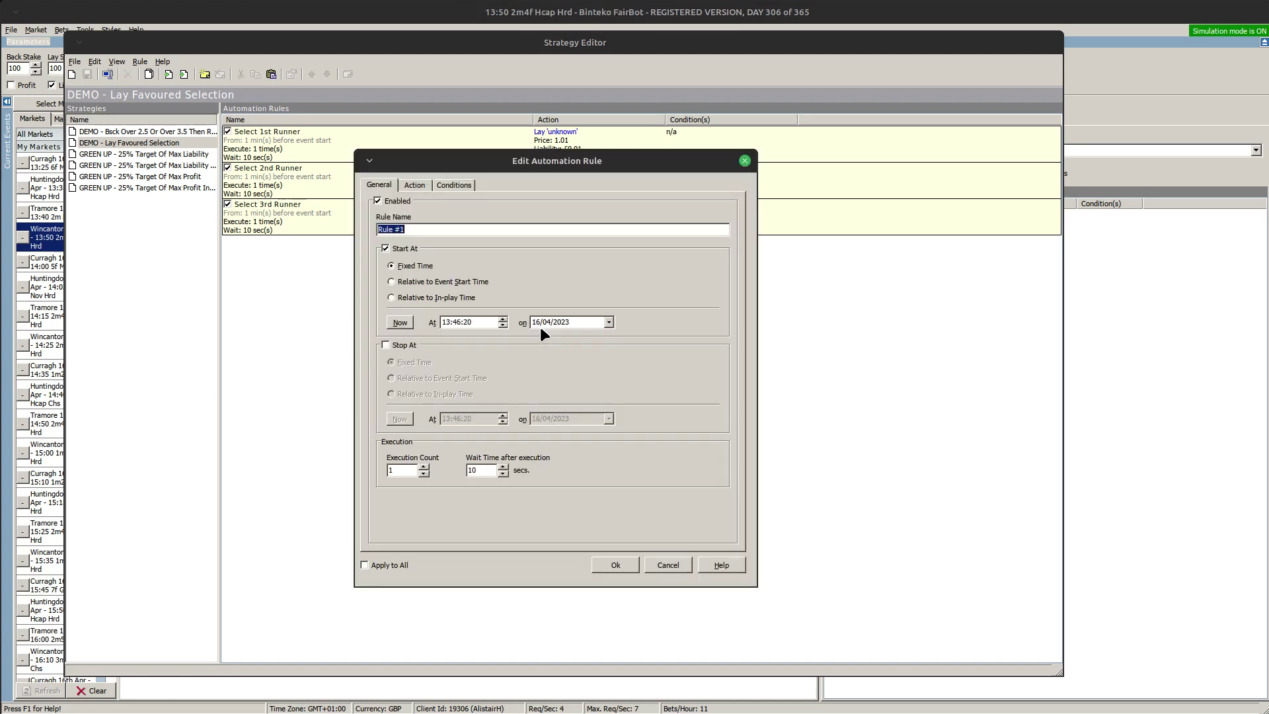
type("Lay Selection IF Pre-race Favourite")
Set the rule to start relative to the event start time, 10 seconds before event start.
left_click(392, 280)
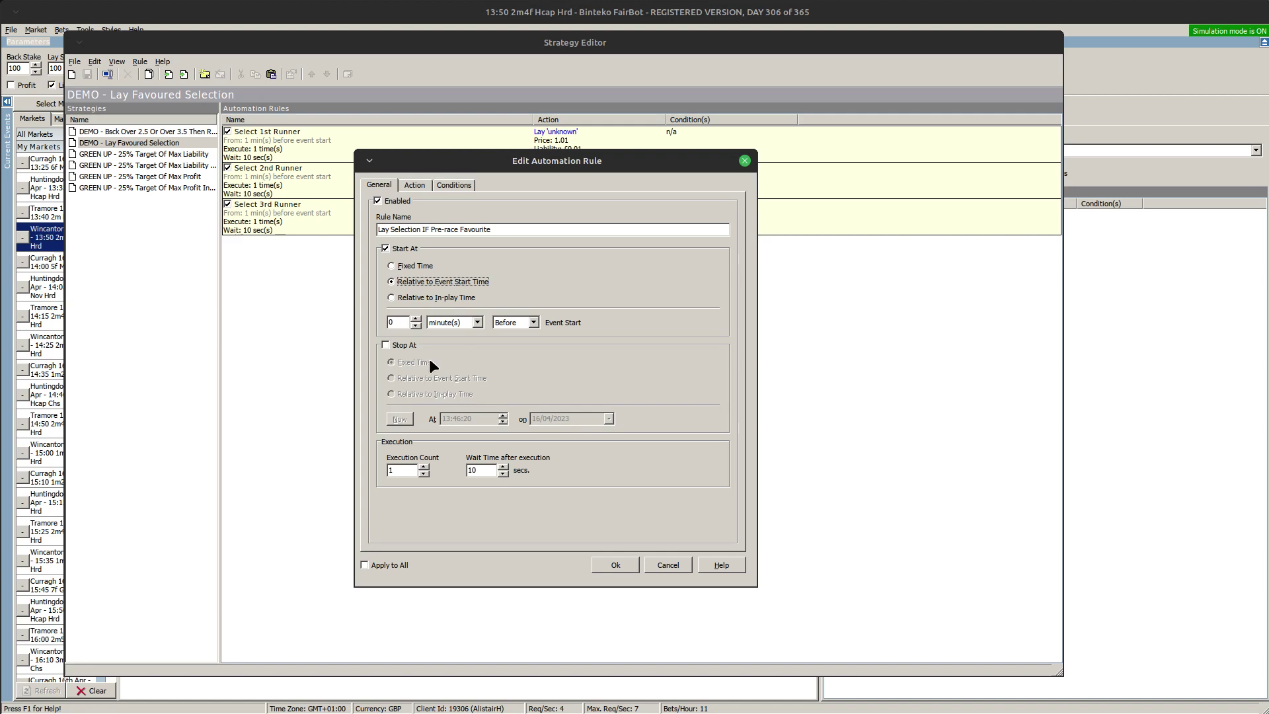
double_click(396, 322)
type("10")
left_click(437, 322)
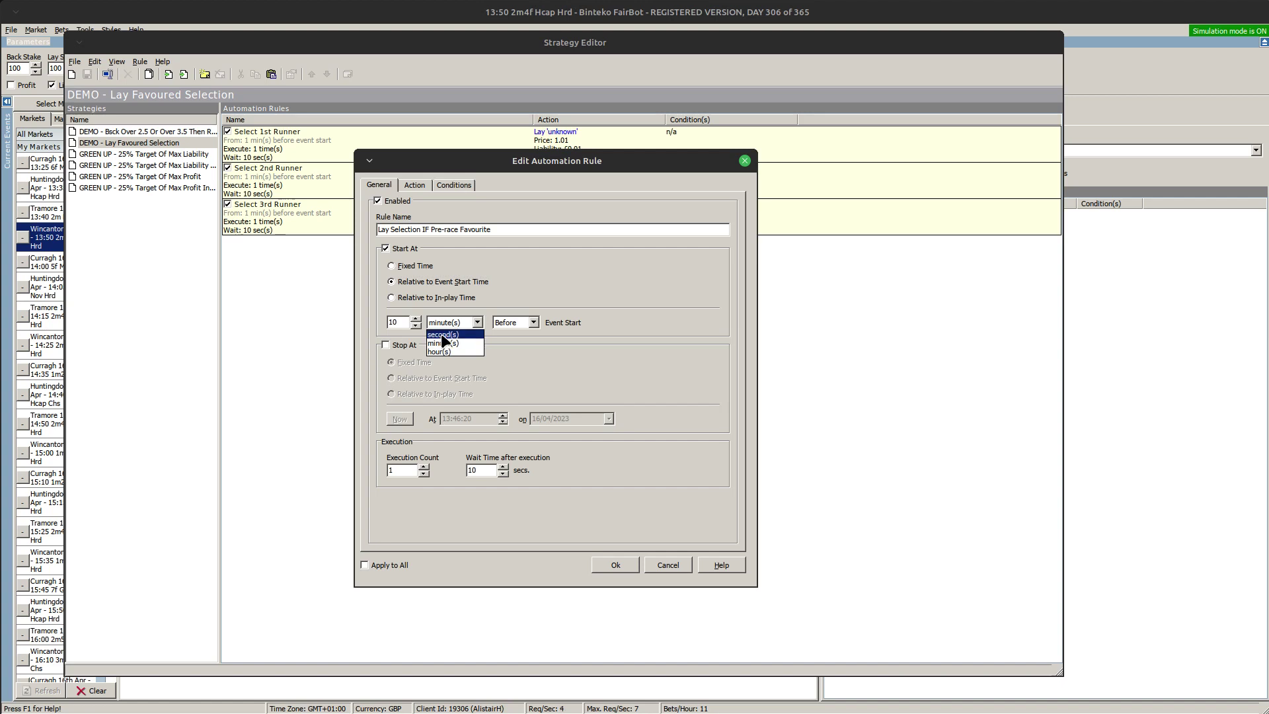
left_click(442, 335)
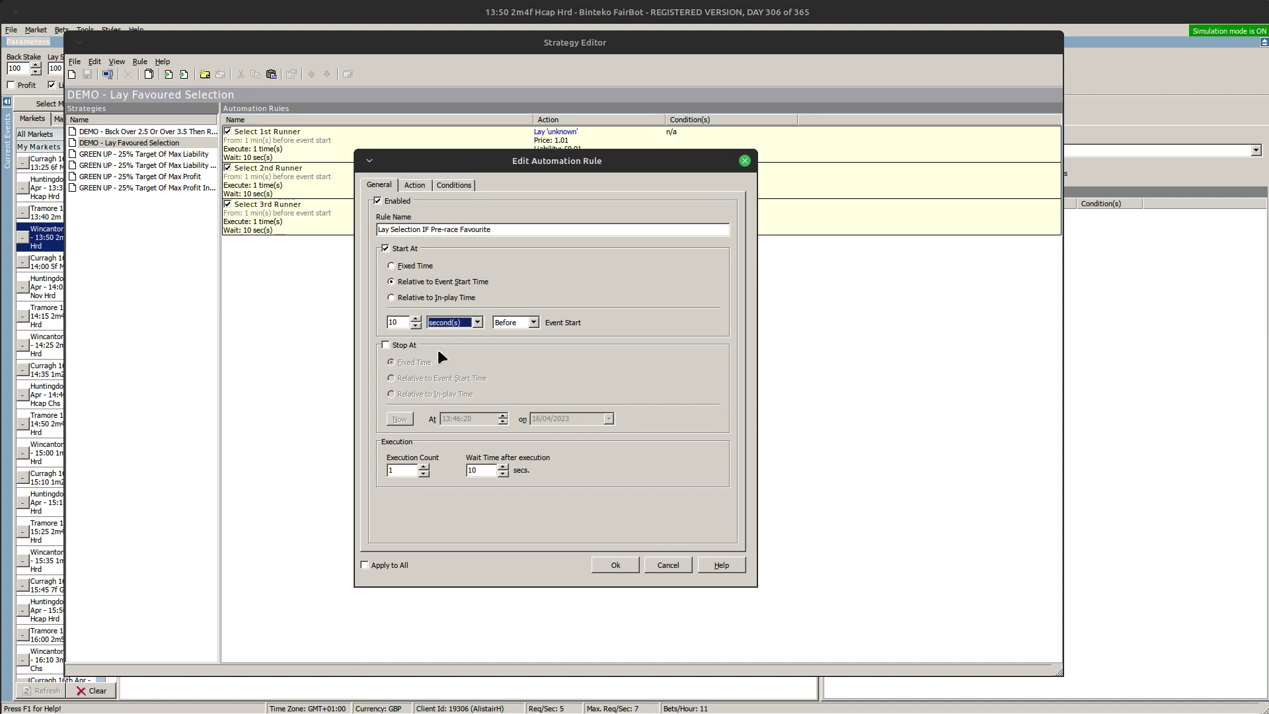
Make the rule stop 8 seconds before event start, and enable Apply to All.
left_click(386, 344)
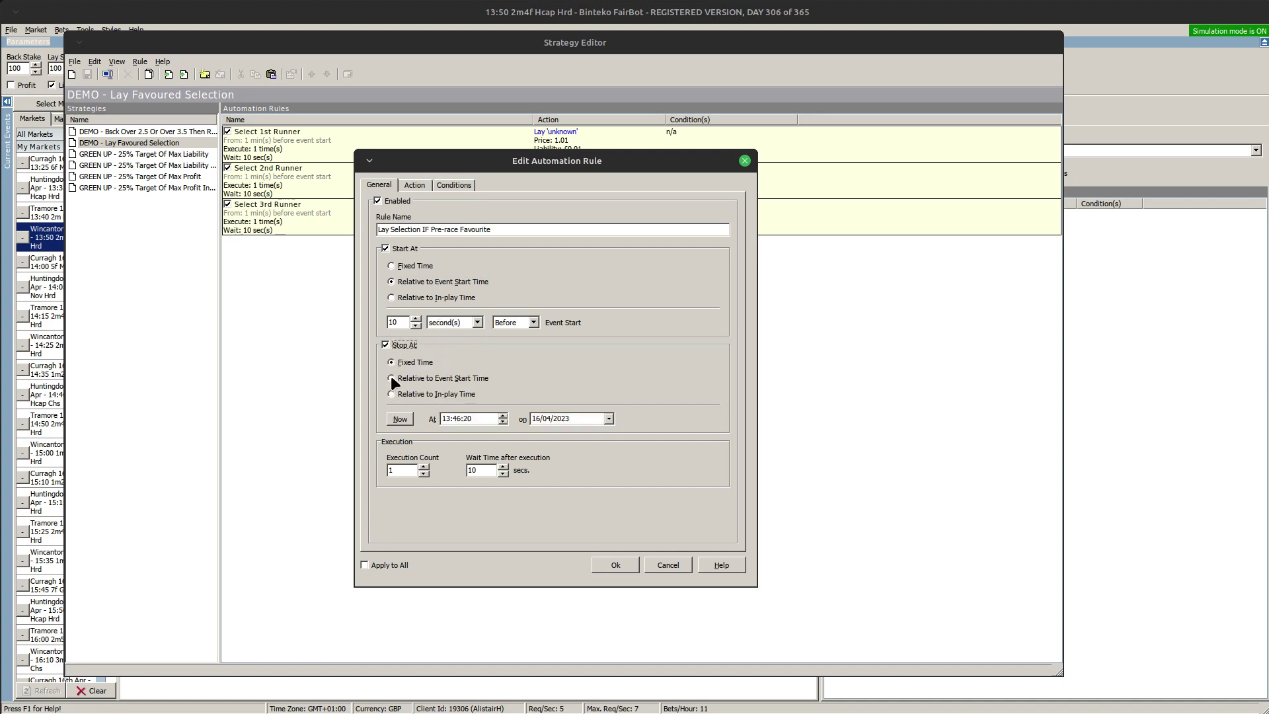
left_click(391, 377)
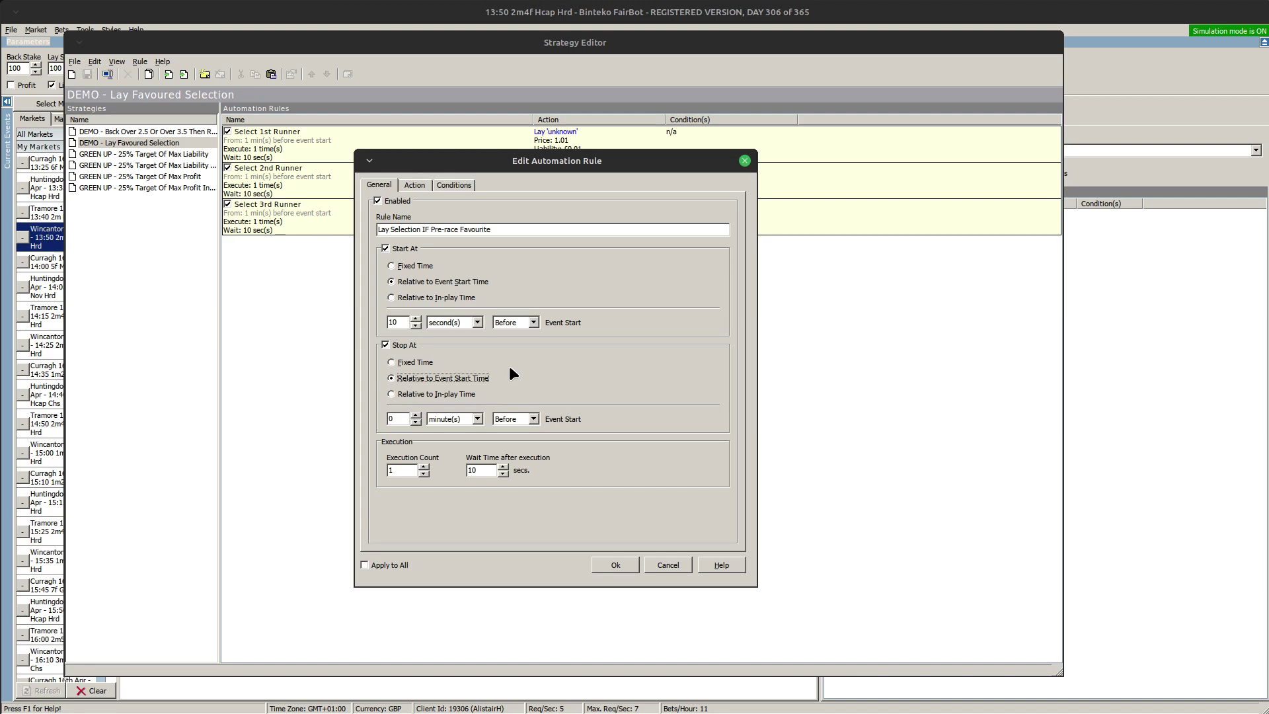
left_click(391, 418)
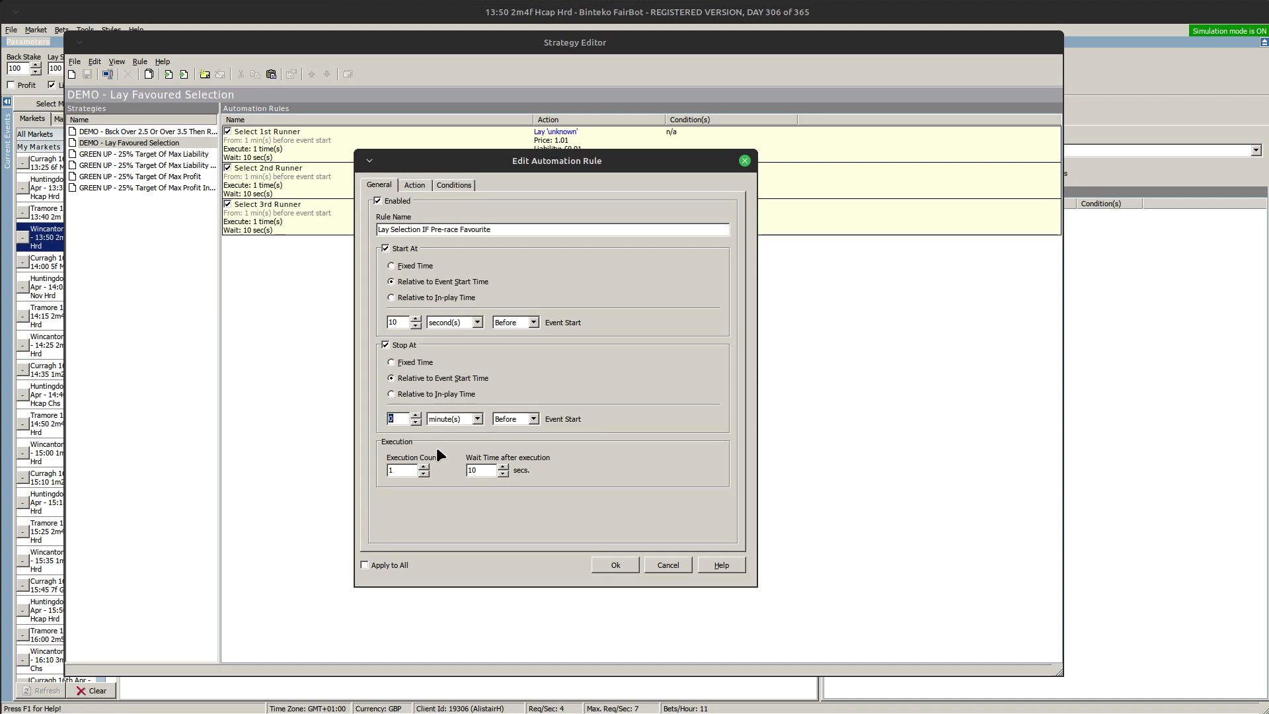
left_click(442, 418)
left_click(364, 565)
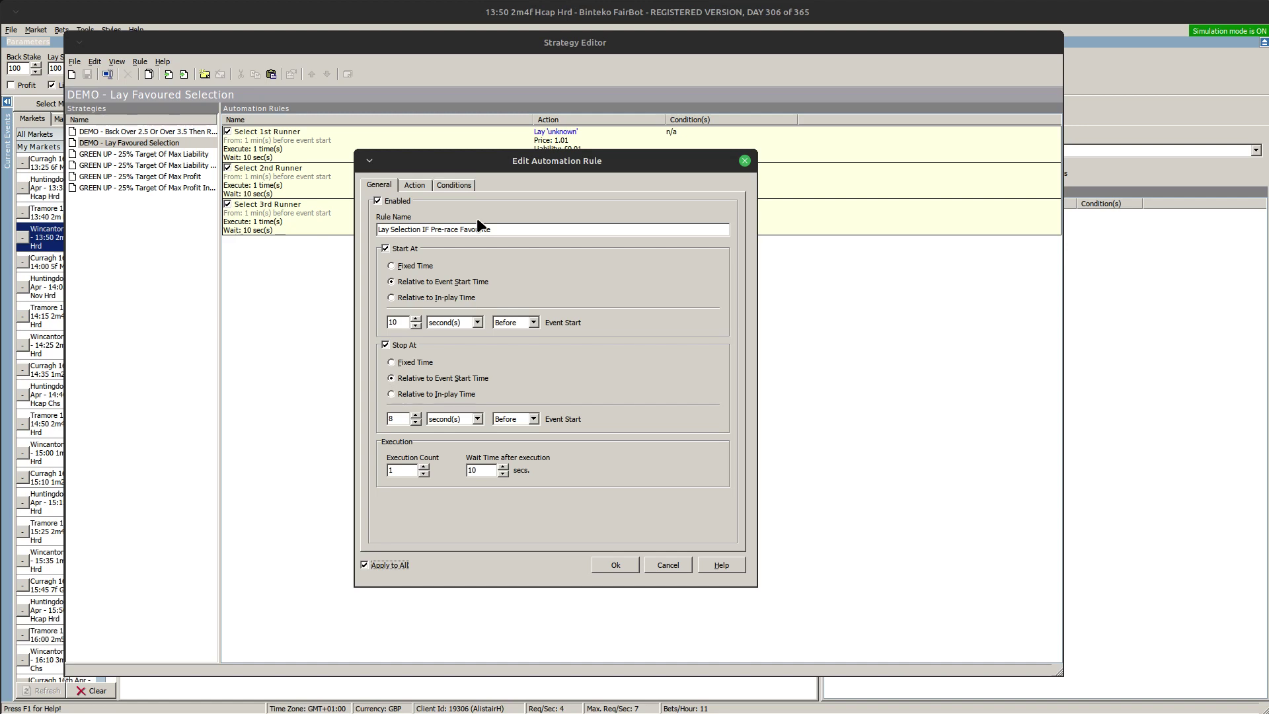
Set the rule's action to Place a Bet in the default market on All selections.
left_click(418, 184)
left_click(452, 216)
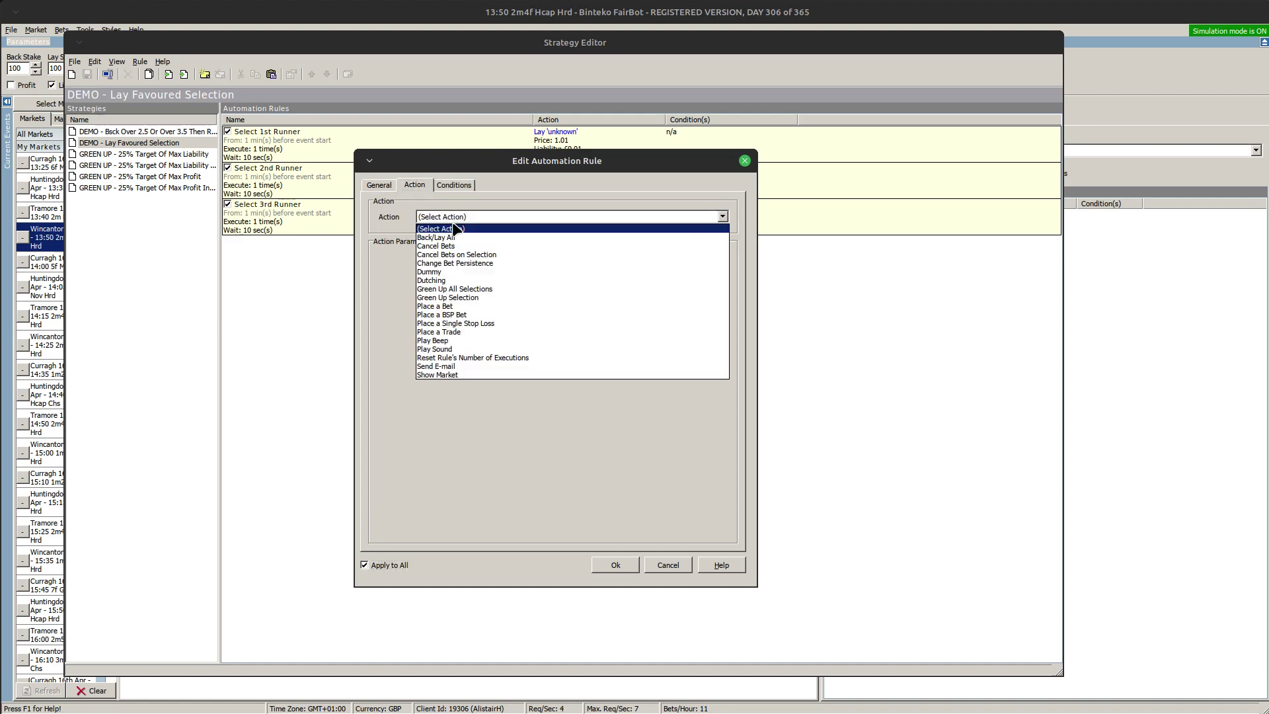
left_click(470, 306)
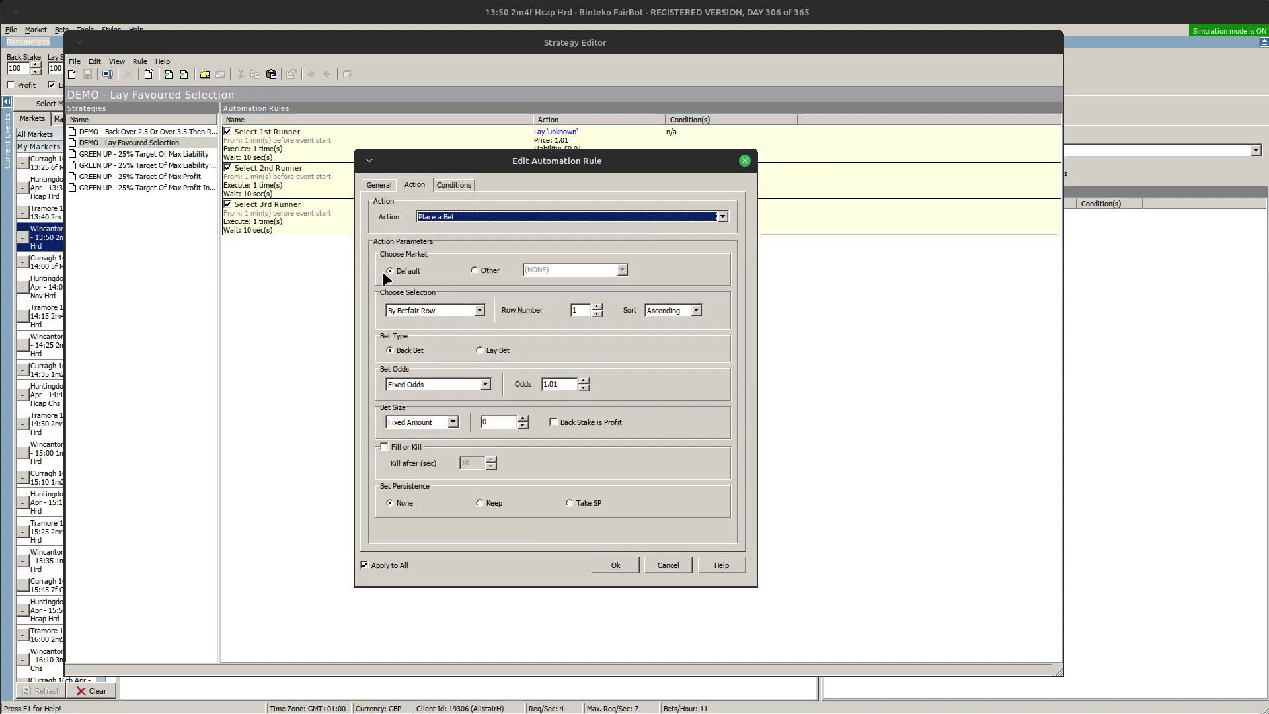
left_click(477, 308)
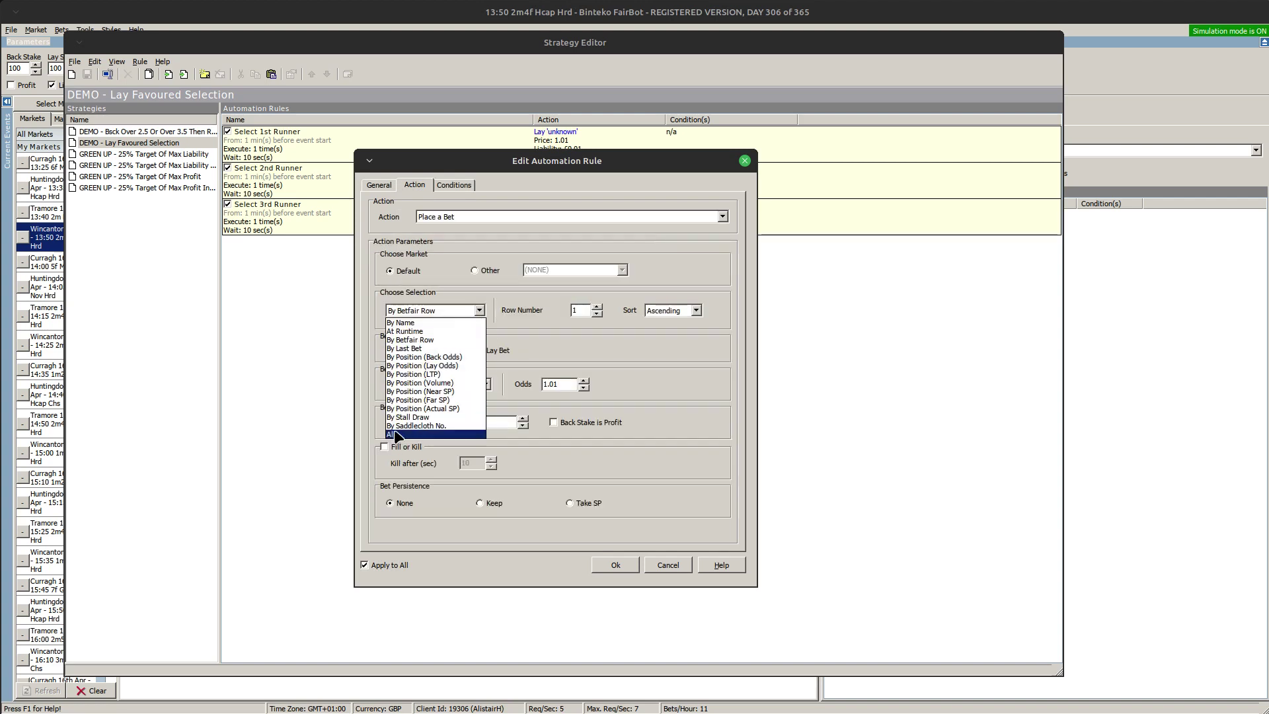
left_click(397, 435)
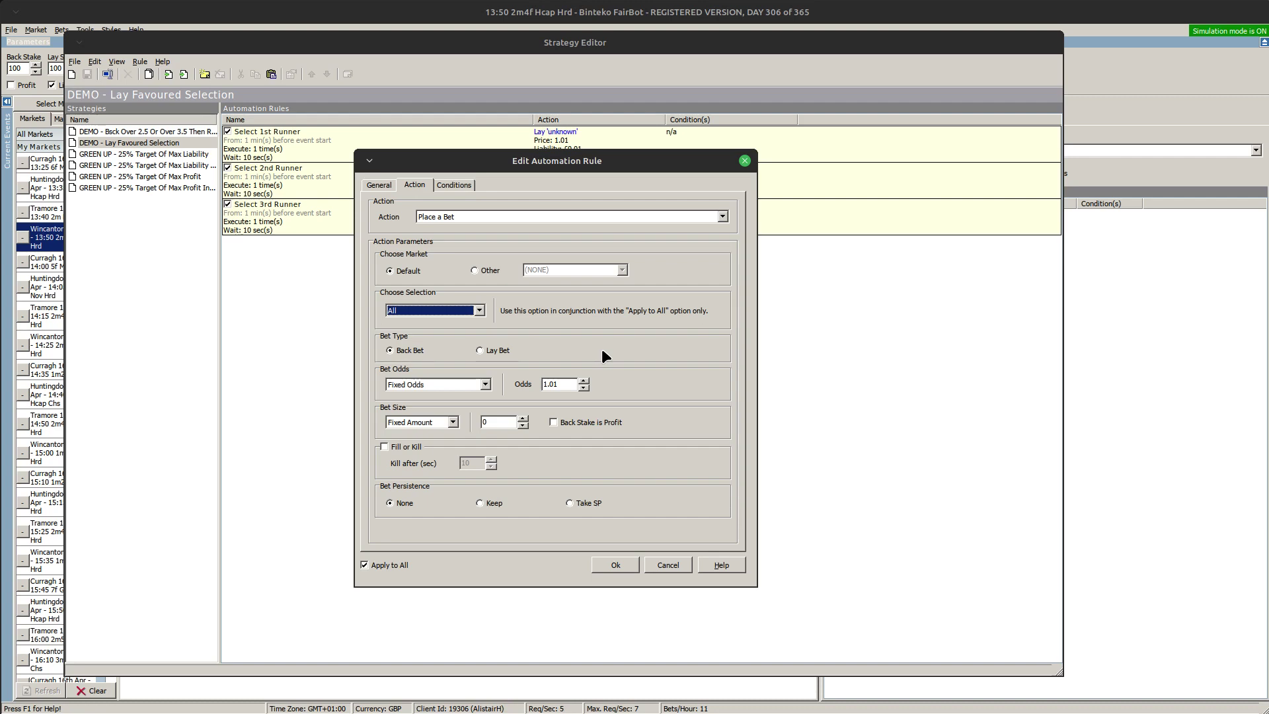
Make the bet a lay bet placed at Best Lay Odds.
left_click(481, 348)
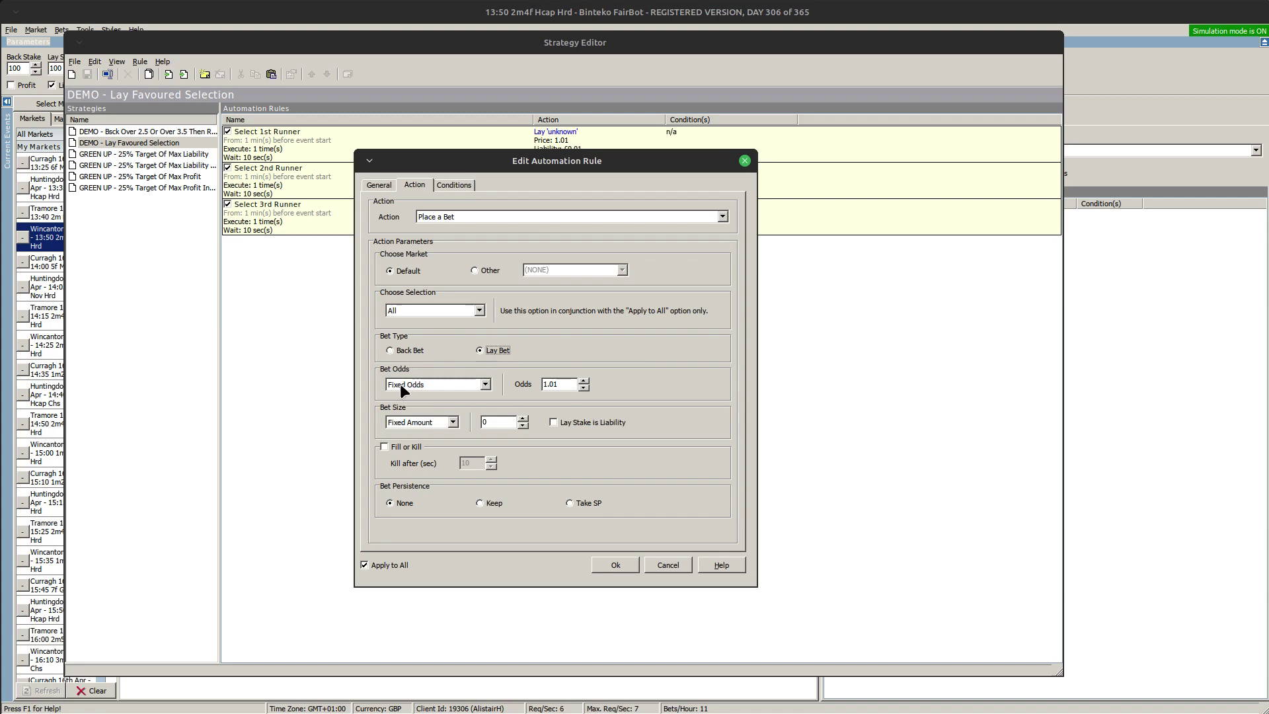
left_click(485, 383)
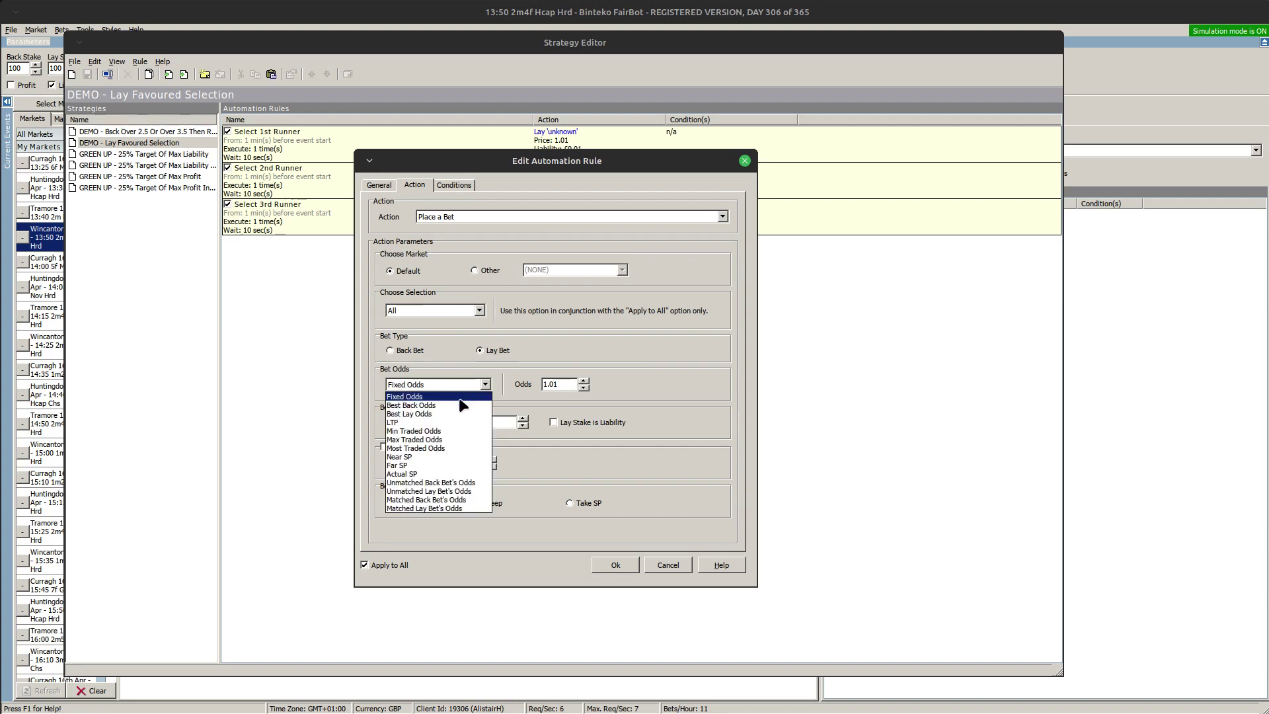
left_click(425, 413)
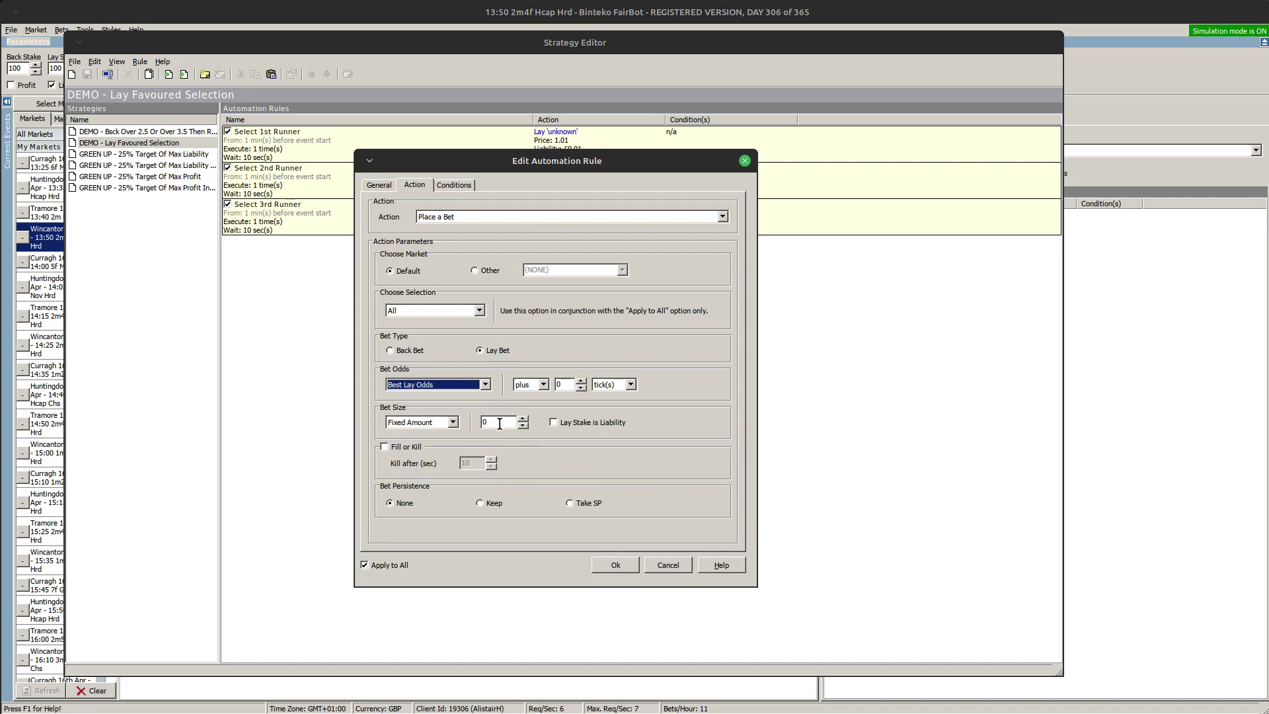
Set the bet size to a fixed amount of 100 with Lay Stake is Liability, and set bet persistence to Keep.
double_click(499, 423)
type("100")
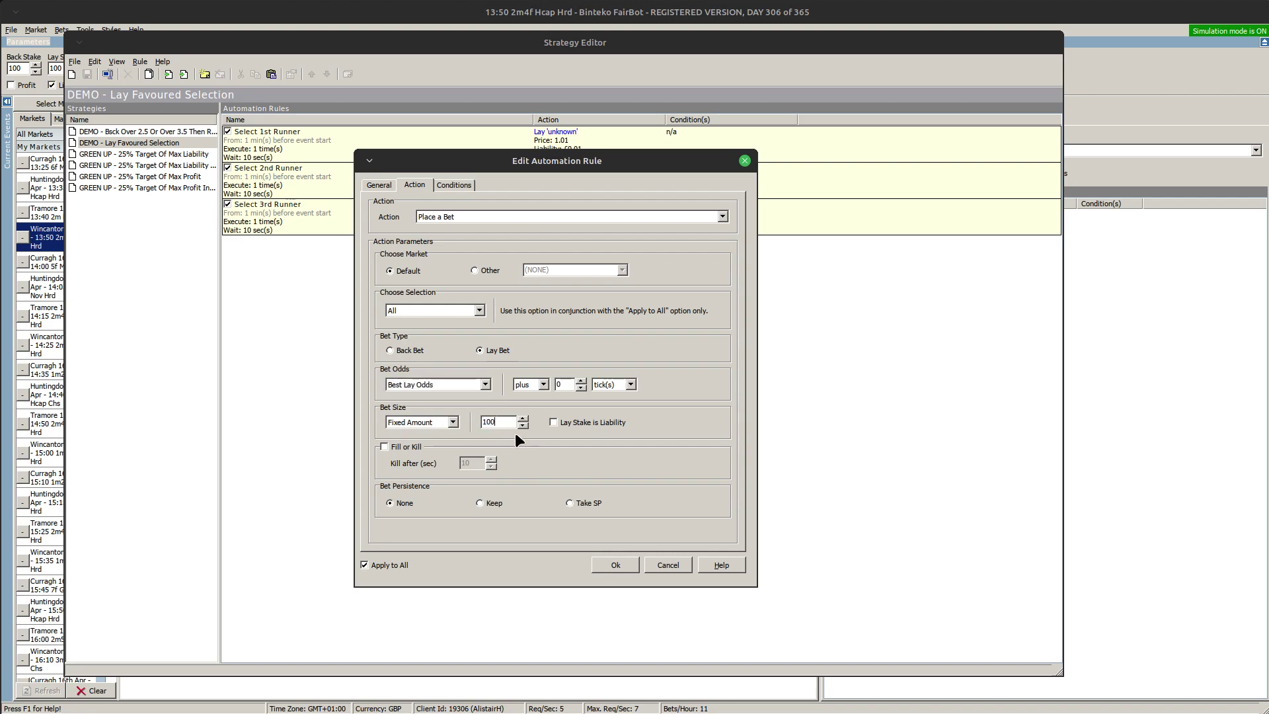
left_click(553, 423)
left_click(481, 501)
Add a Selection Bet Count condition to the rule and apply it to All selections.
left_click(451, 187)
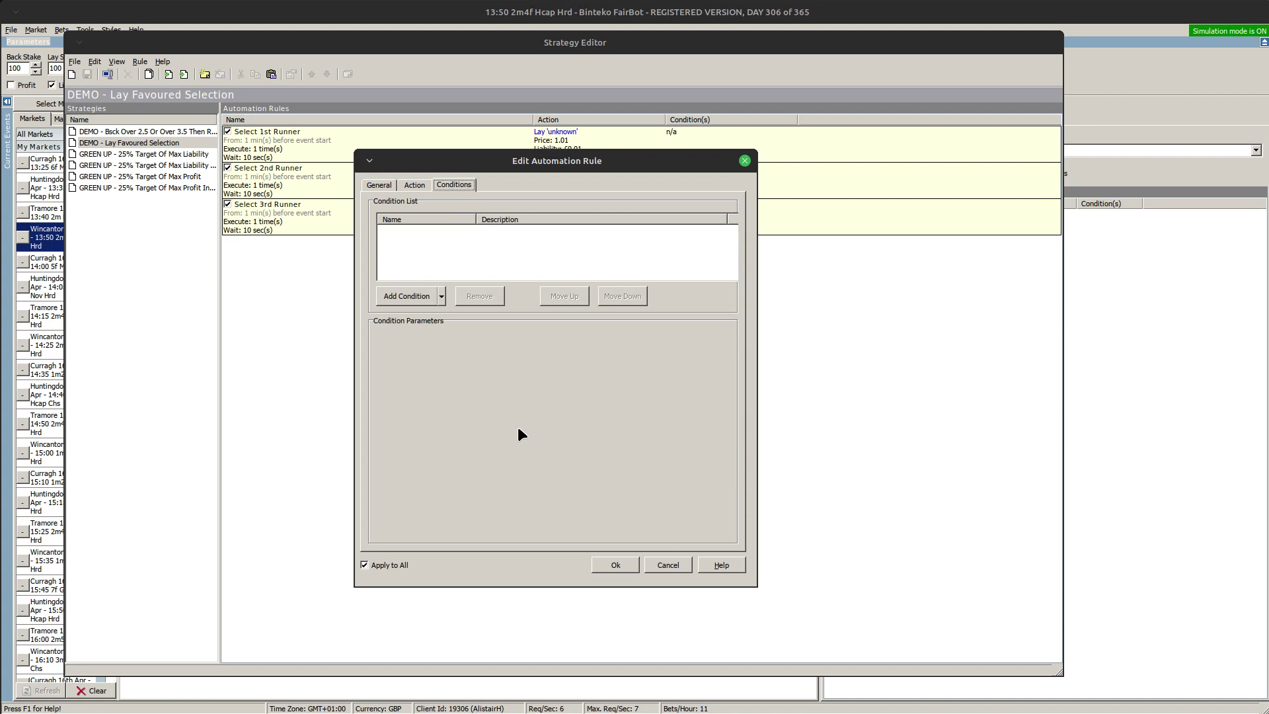
left_click_drag(509, 160, 633, 150)
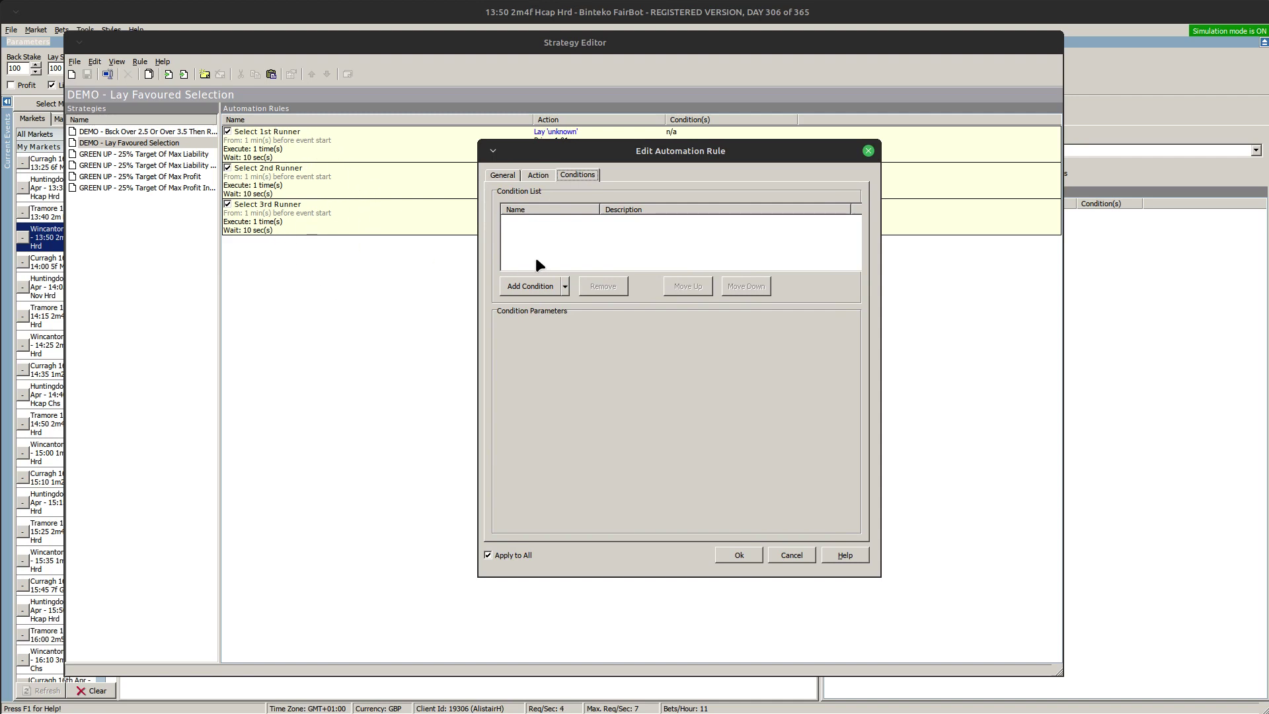
left_click(564, 285)
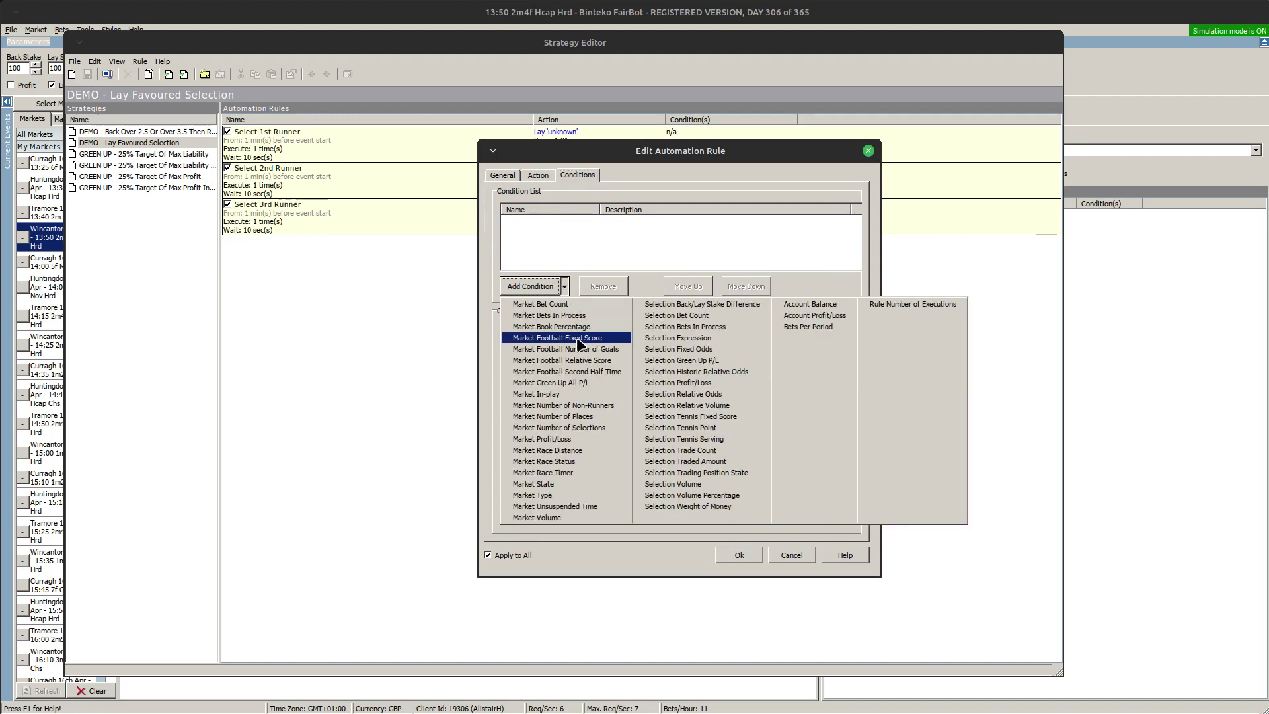
left_click(683, 316)
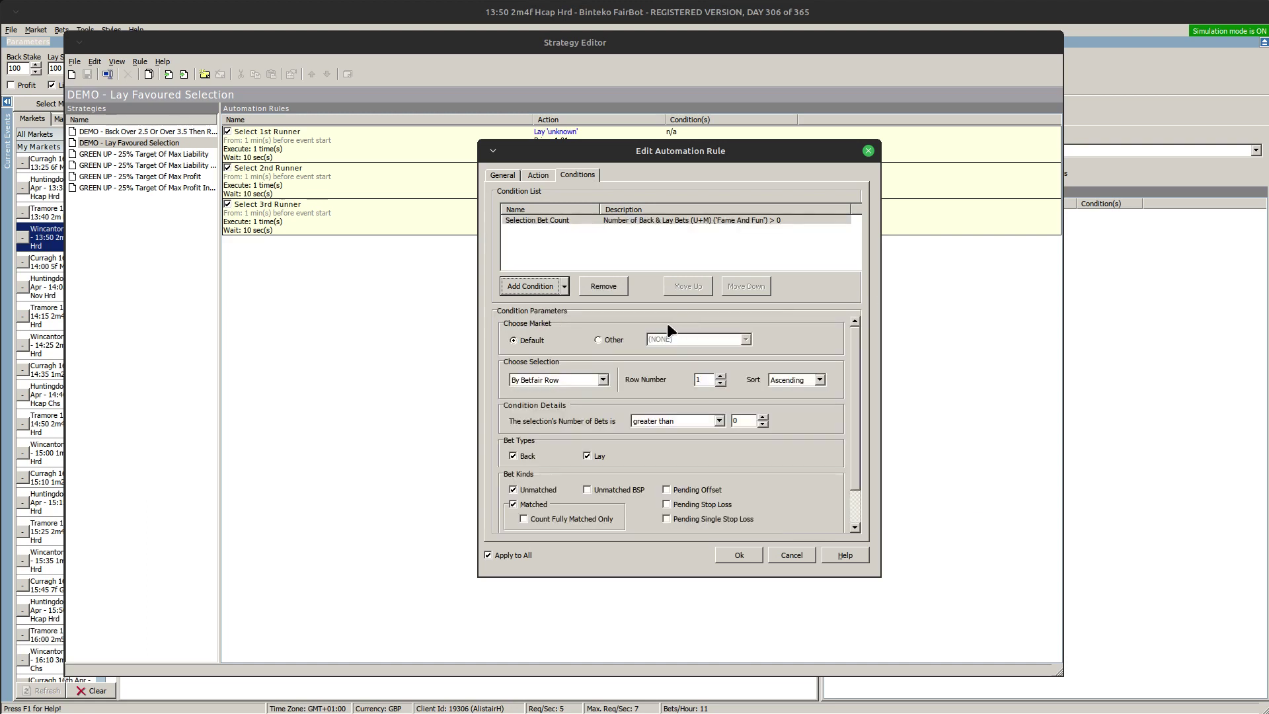
left_click(603, 381)
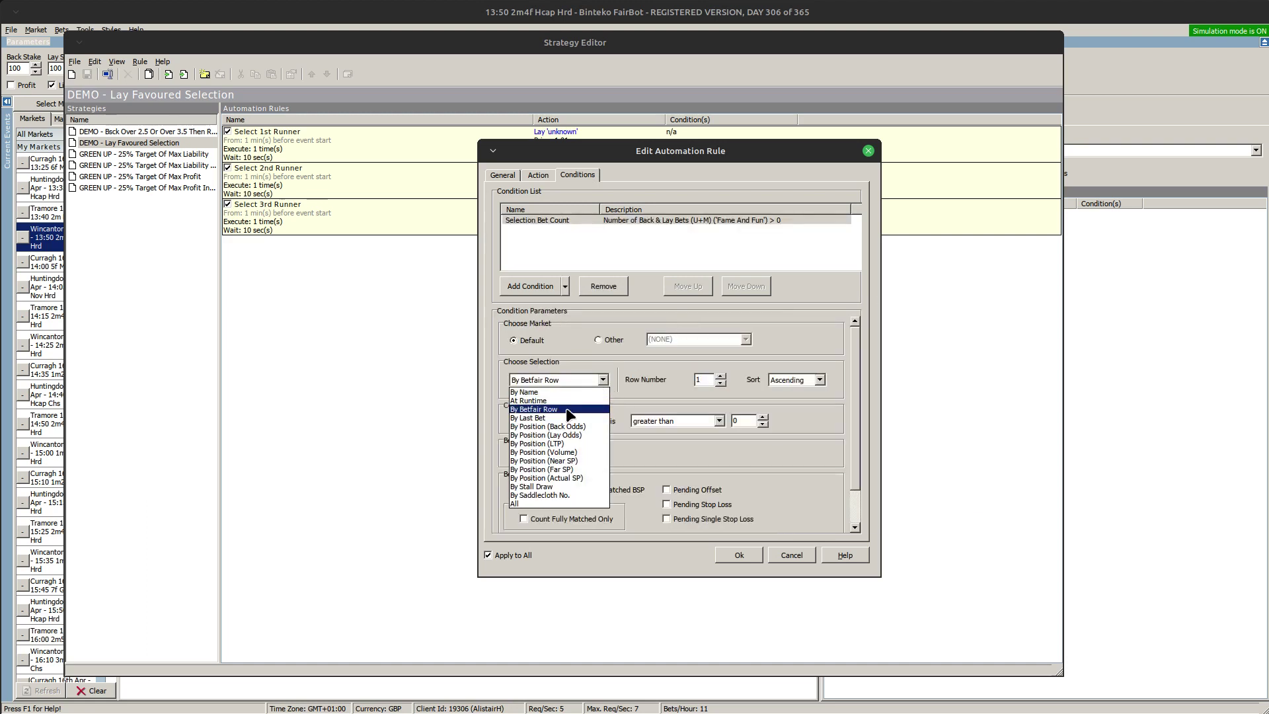
left_click(523, 505)
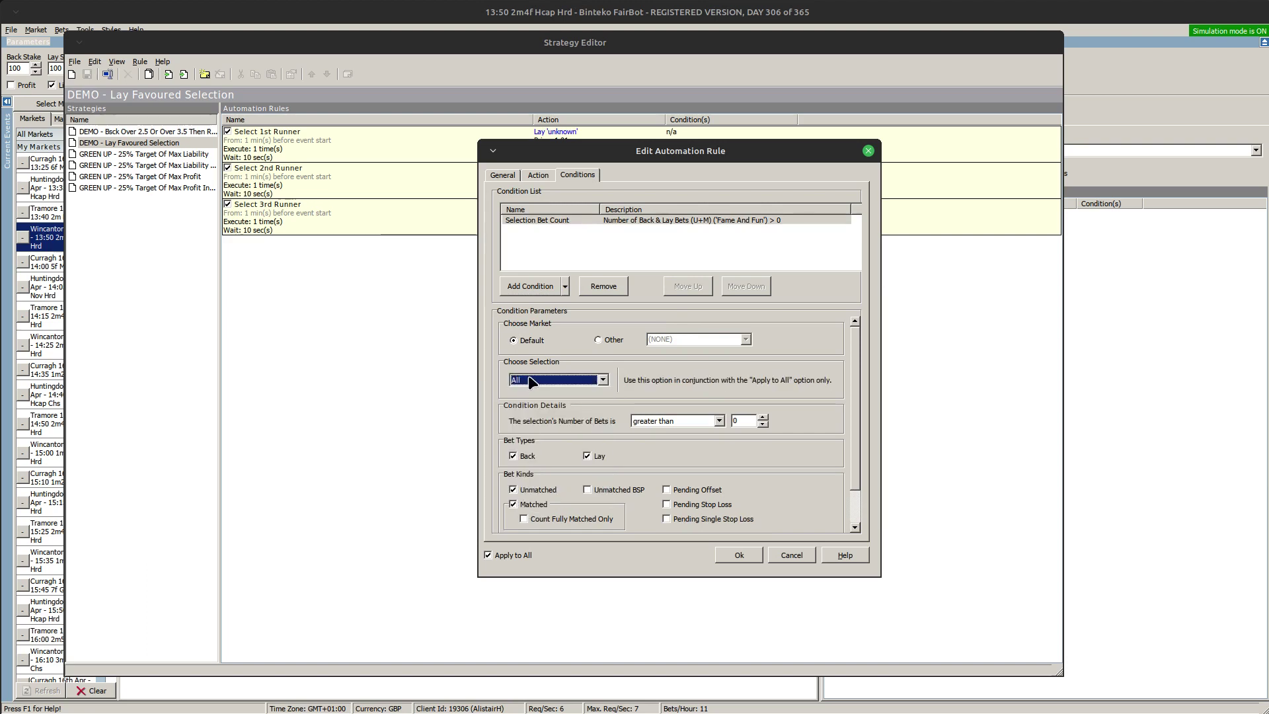
Require the selection's number of bets to be equal to 1, counting only unmatched lay bets.
left_click(719, 421)
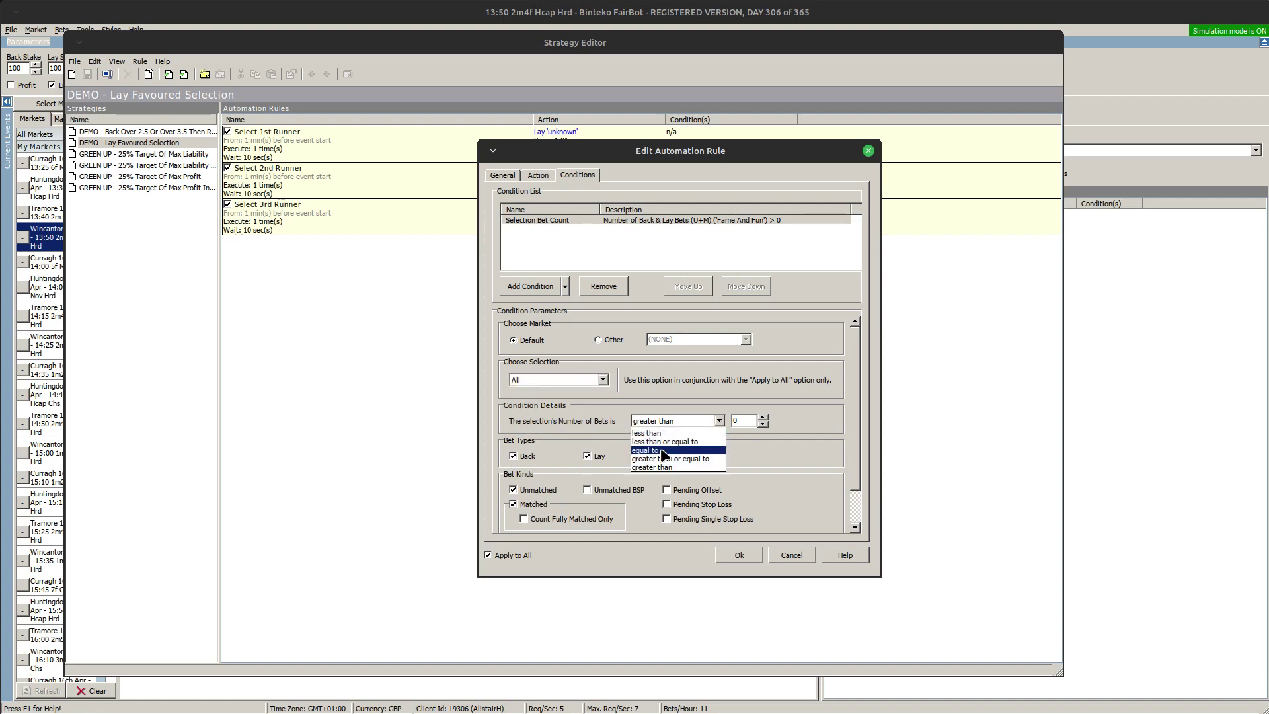
left_click(664, 451)
left_click(762, 417)
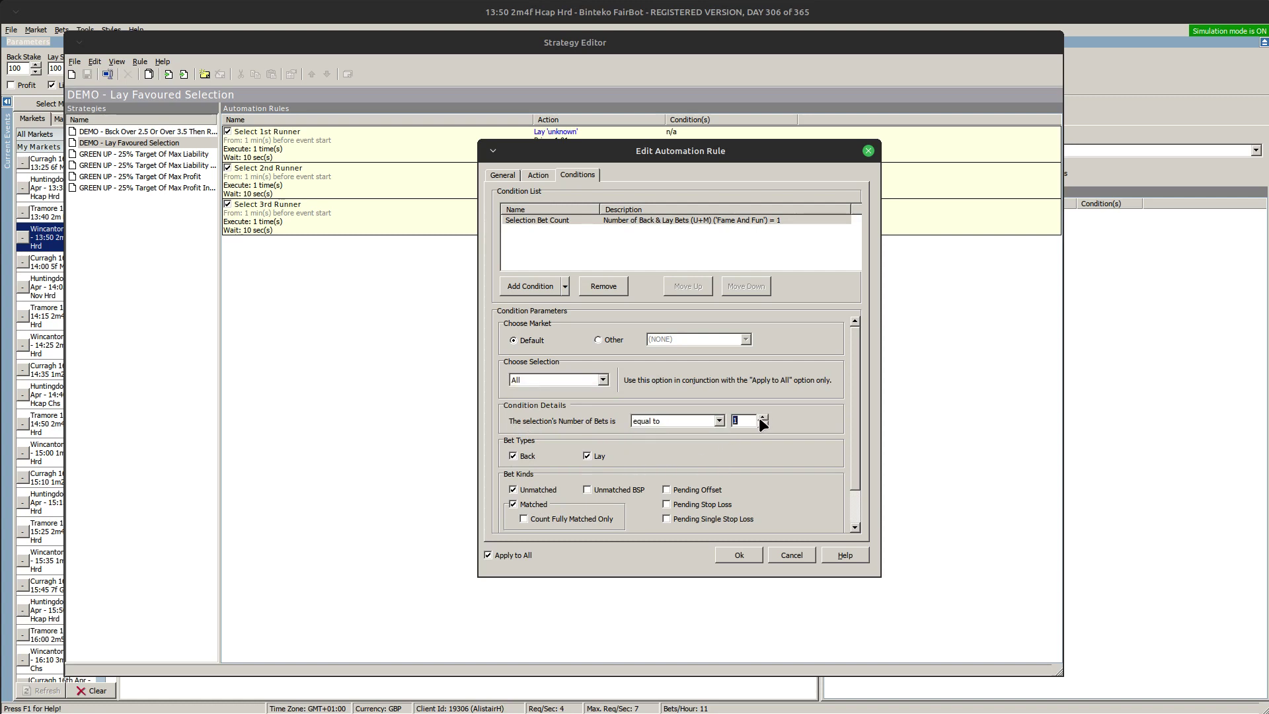
left_click(512, 456)
left_click(513, 504)
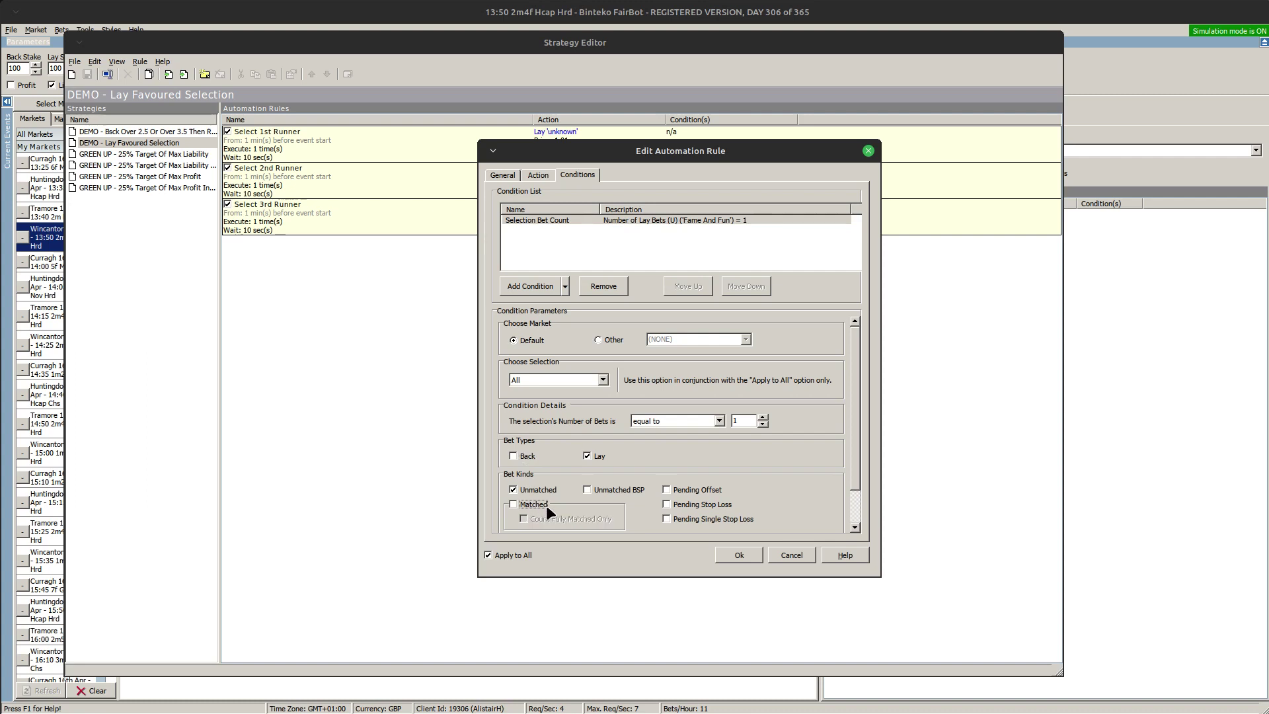
Restrict the bet count condition to single odds, fixed at 1.01.
scroll(855, 432, "down", 2)
left_click(620, 516)
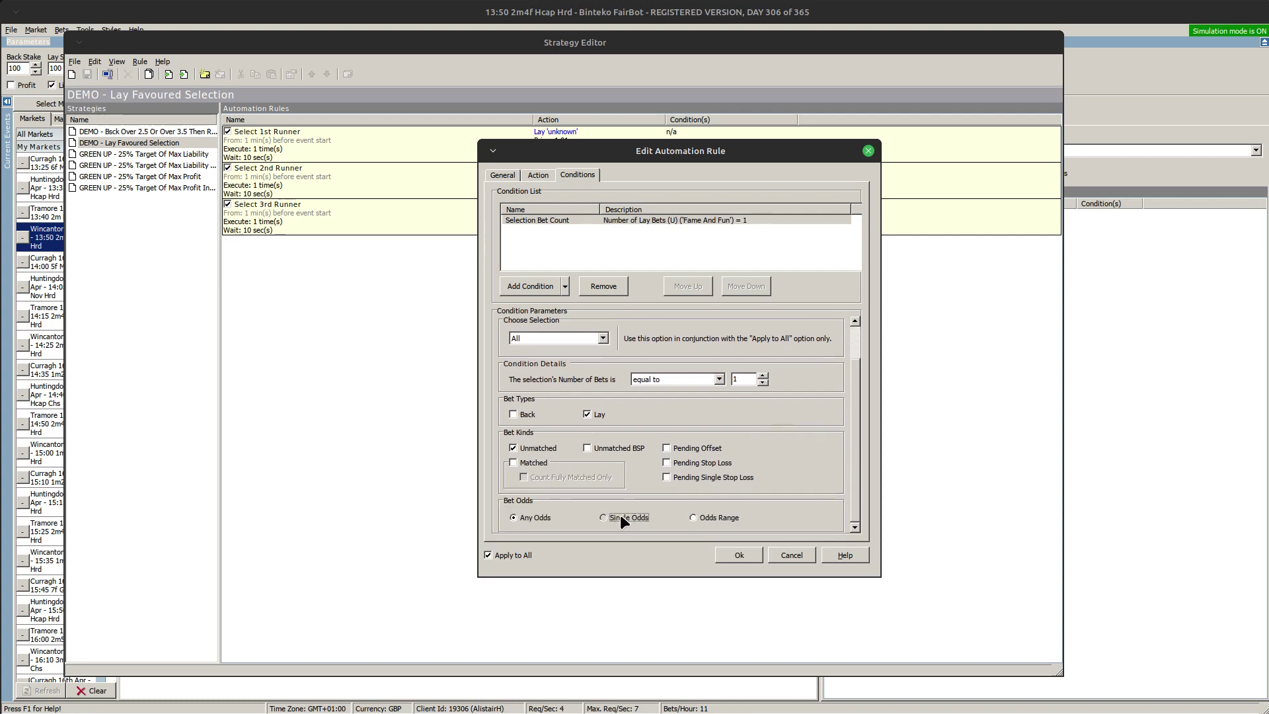
scroll(858, 460, "down", 1)
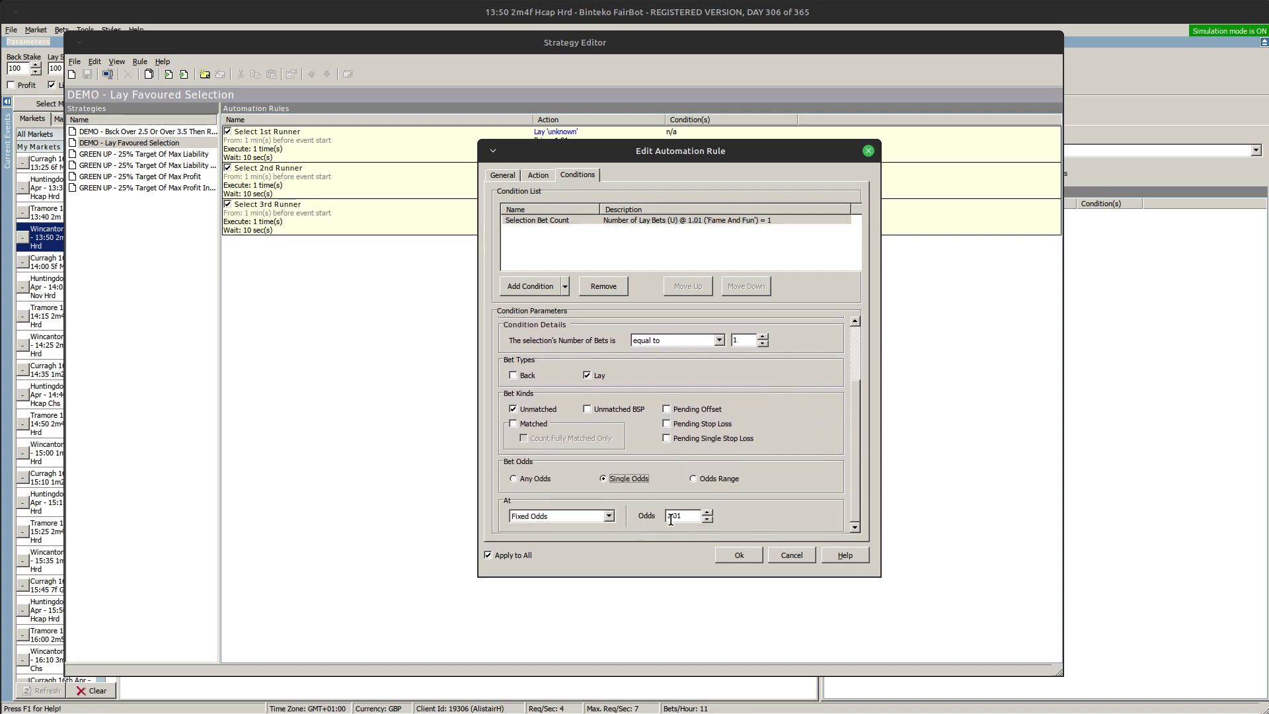
left_click_drag(855, 469, 855, 409)
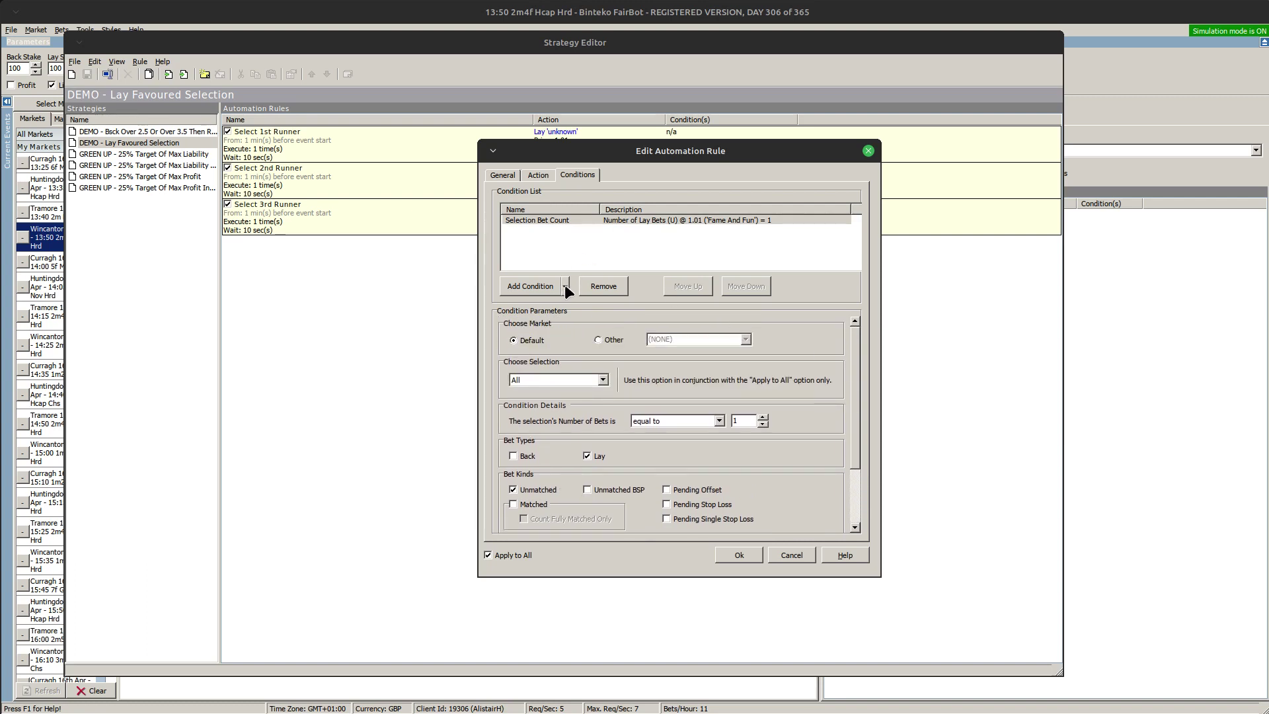
Re-enter the rule's stop time as 8 seconds before event start and return to its conditions.
left_click(565, 286)
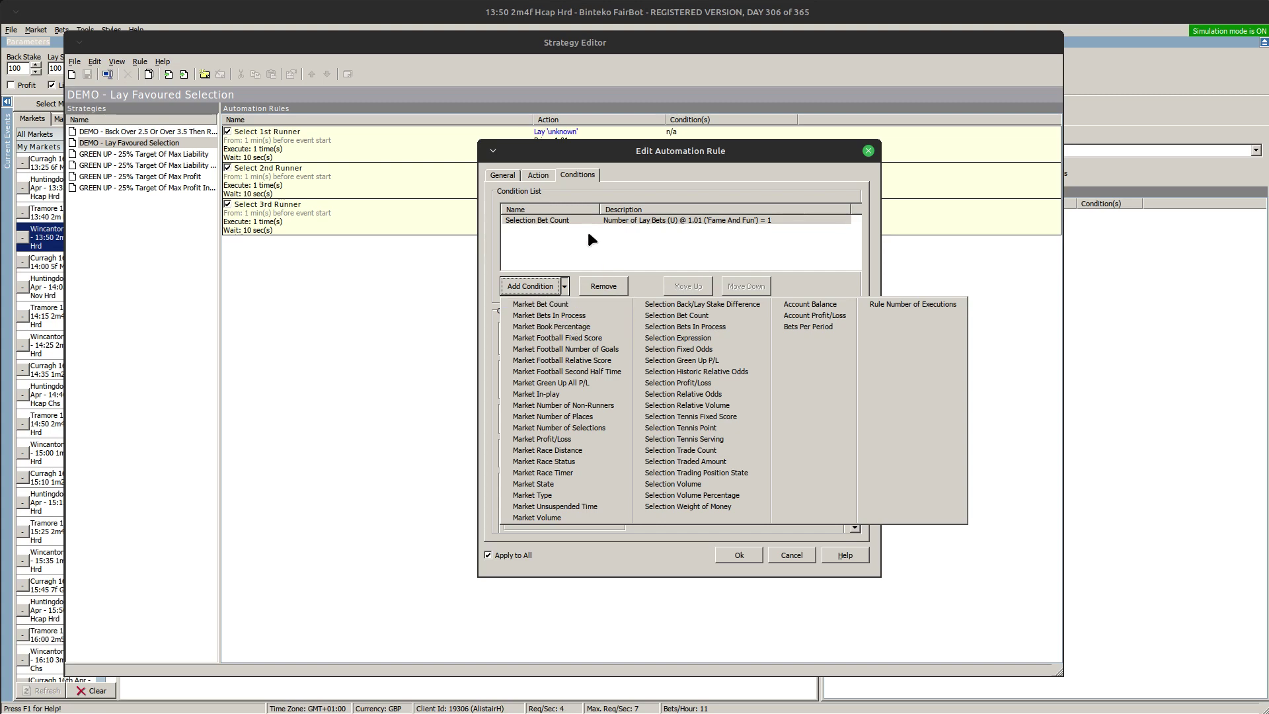
left_click(503, 176)
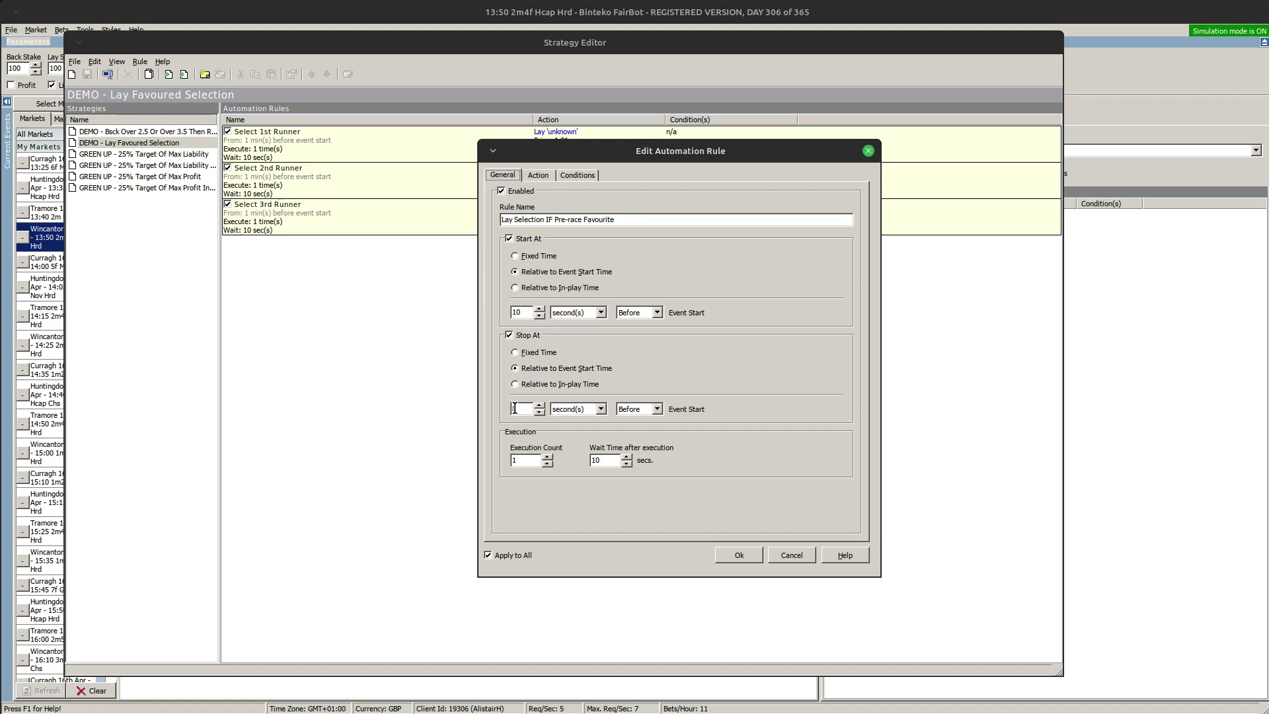
type("8")
left_click(574, 176)
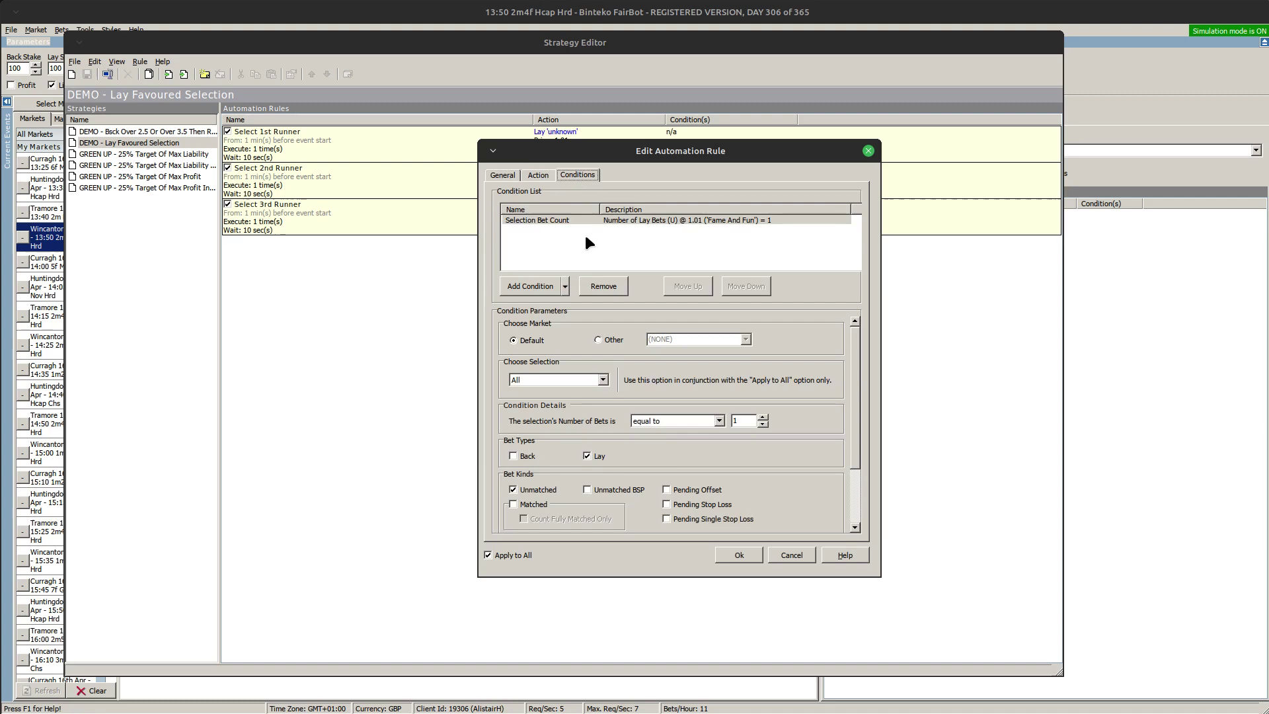
Add a Selection Relative Odds condition to the rule and set its Selection A to All.
left_click(563, 285)
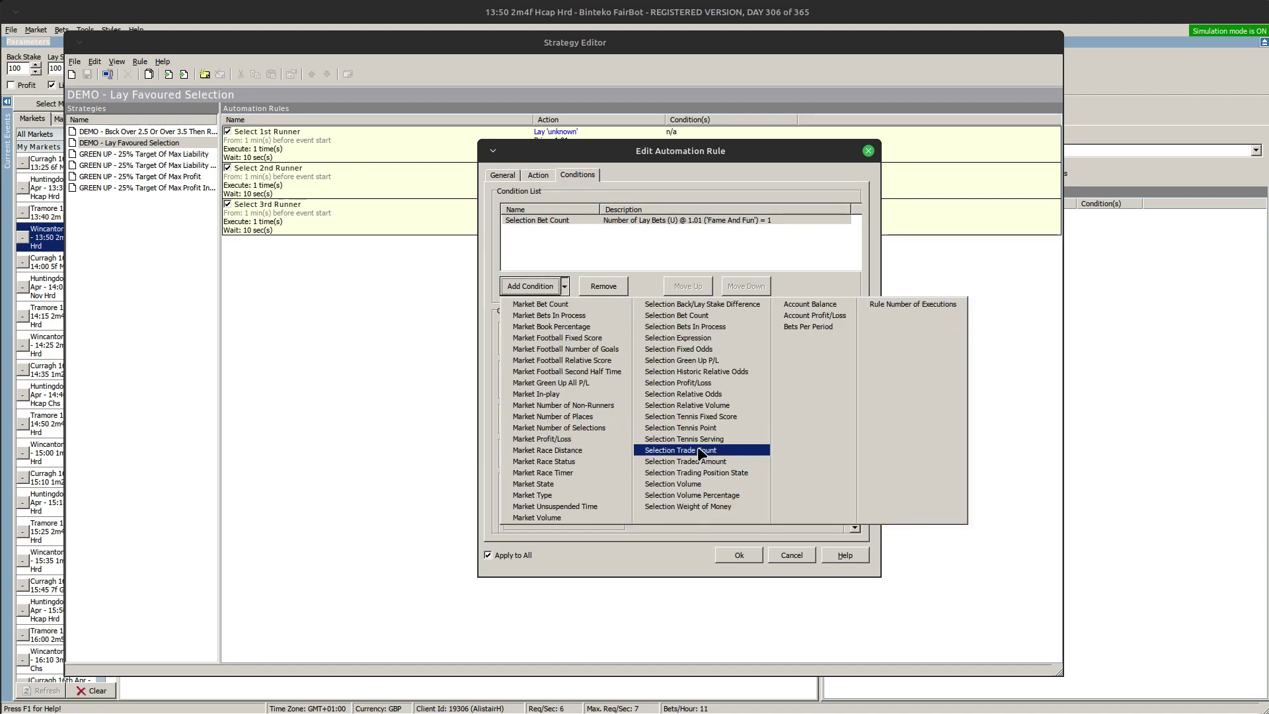
left_click(683, 395)
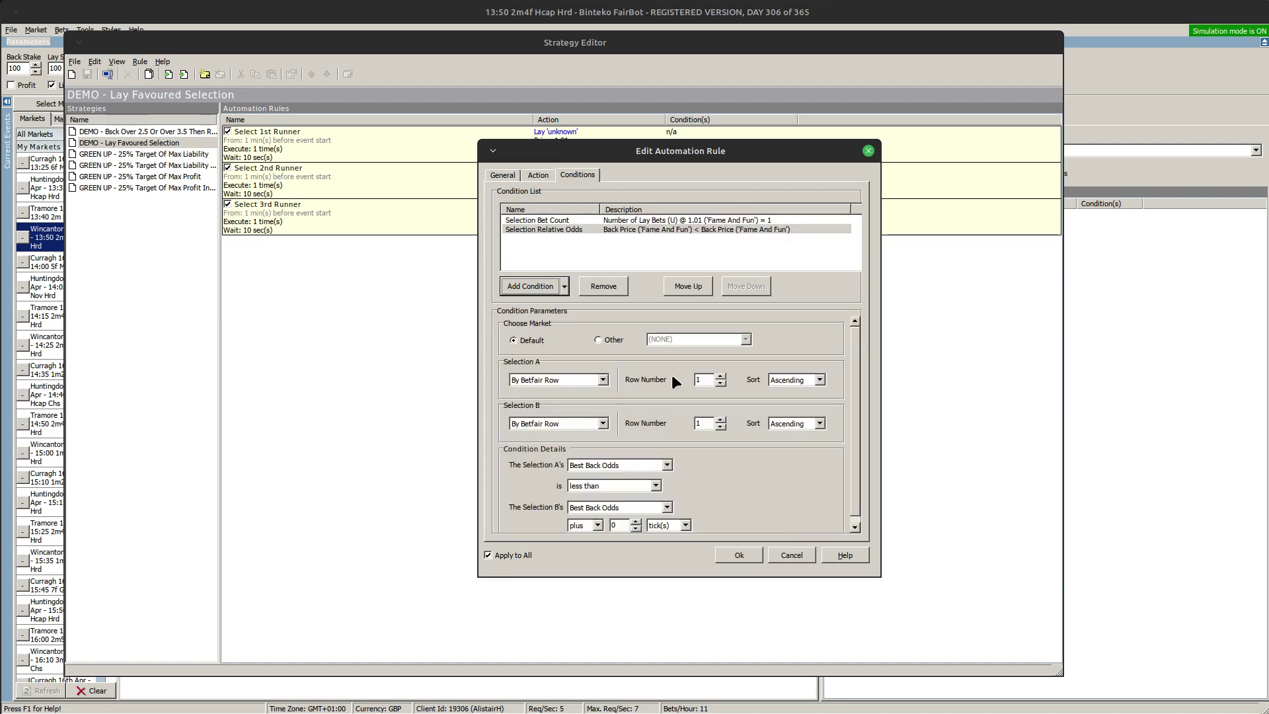
left_click(602, 379)
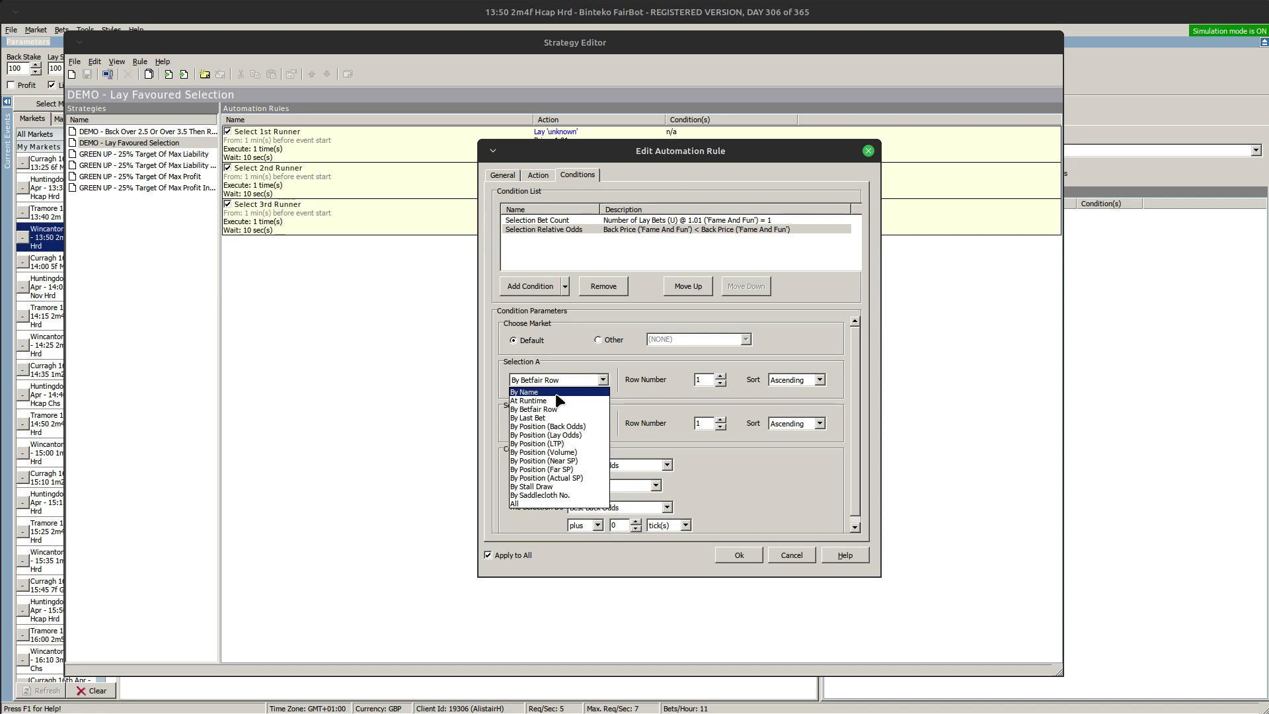
left_click(525, 504)
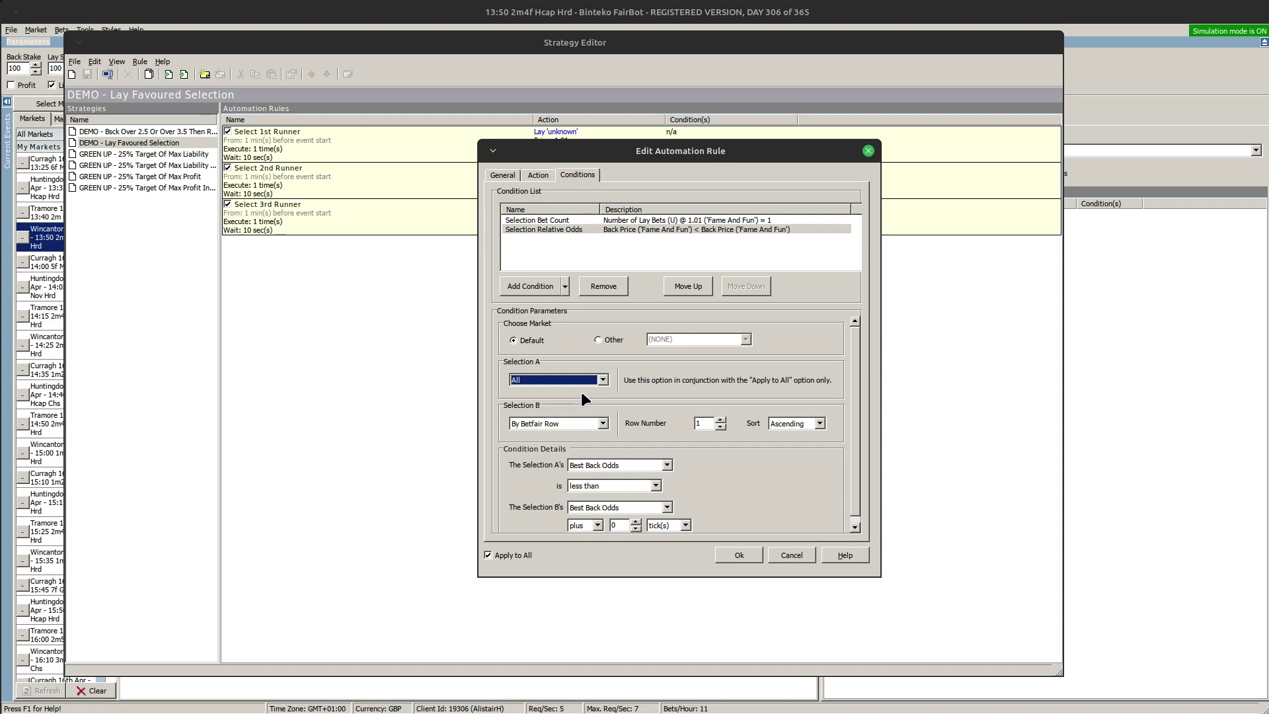
Set the relative odds condition's Selection B to By Position (Back Odds), position 2, and accept the rule.
left_click(602, 423)
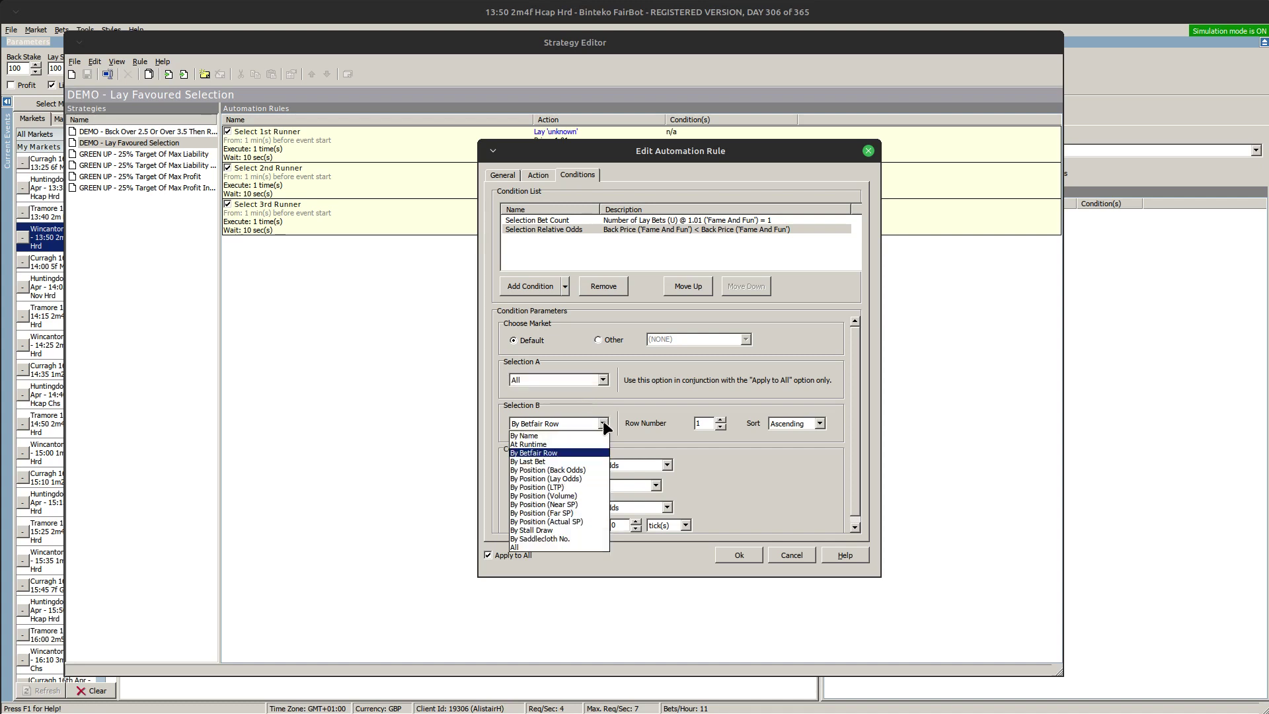
left_click(558, 470)
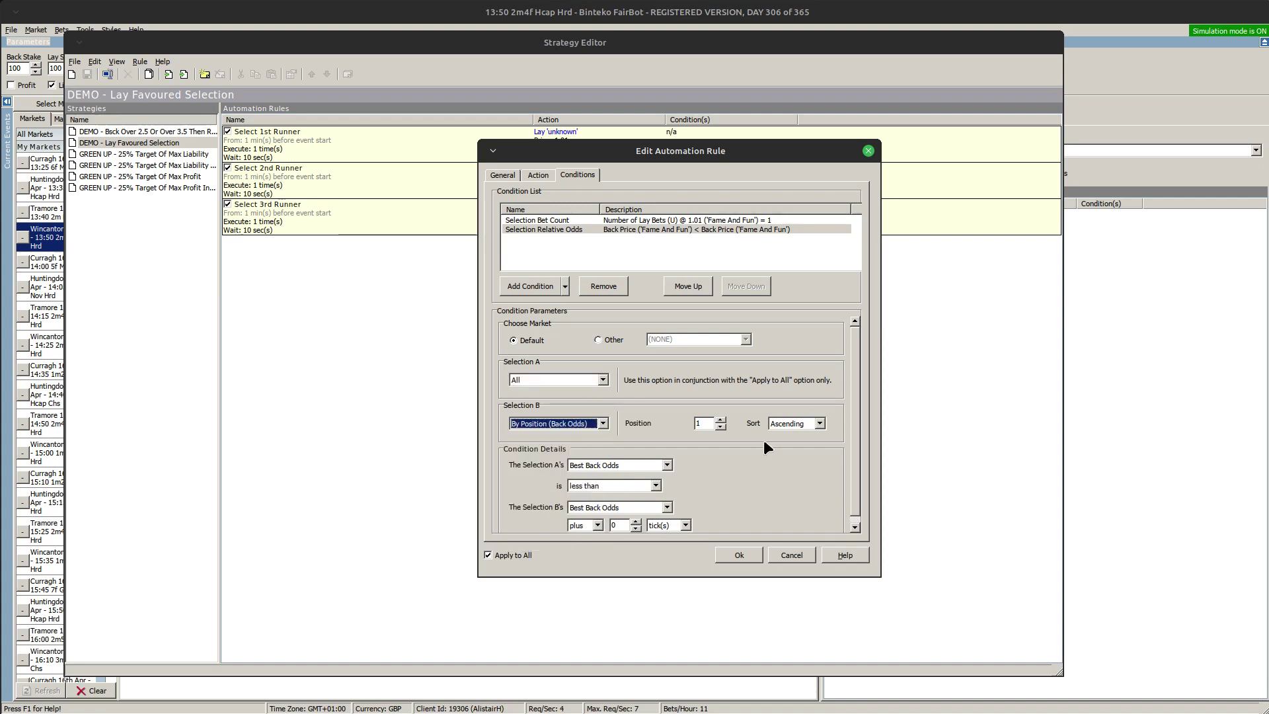
left_click(720, 419)
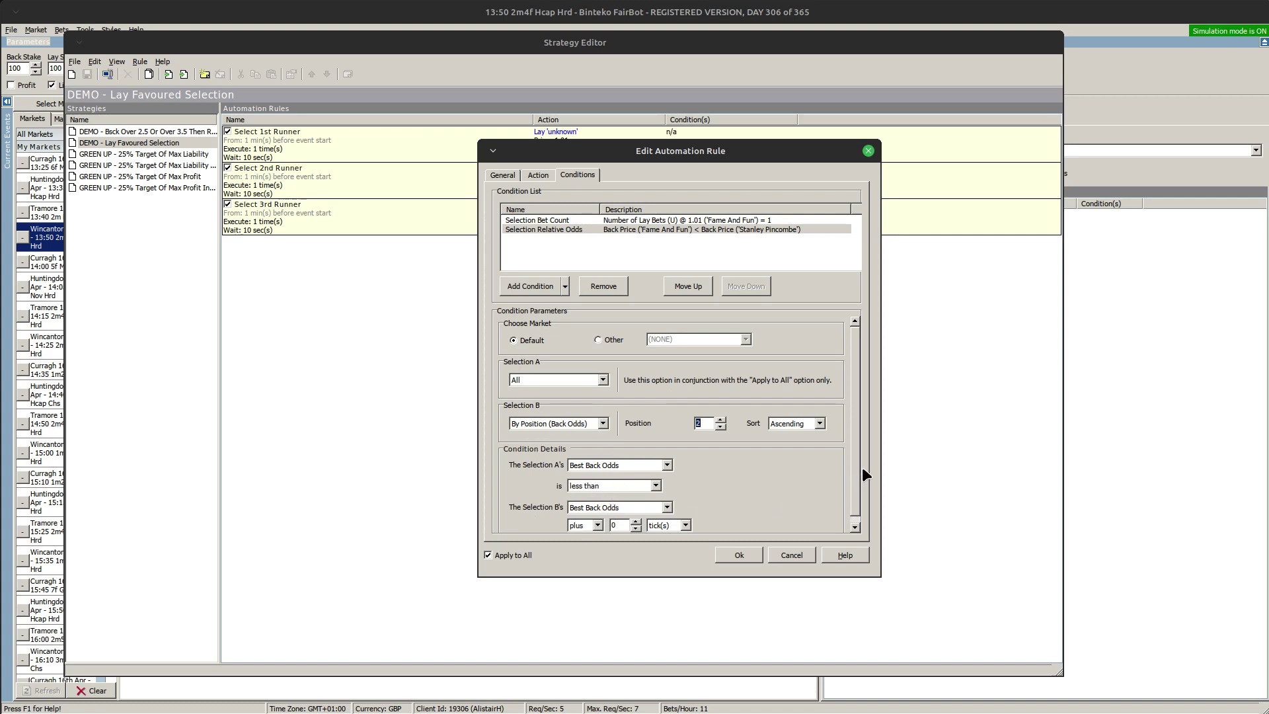
scroll(854, 465, "down", 1)
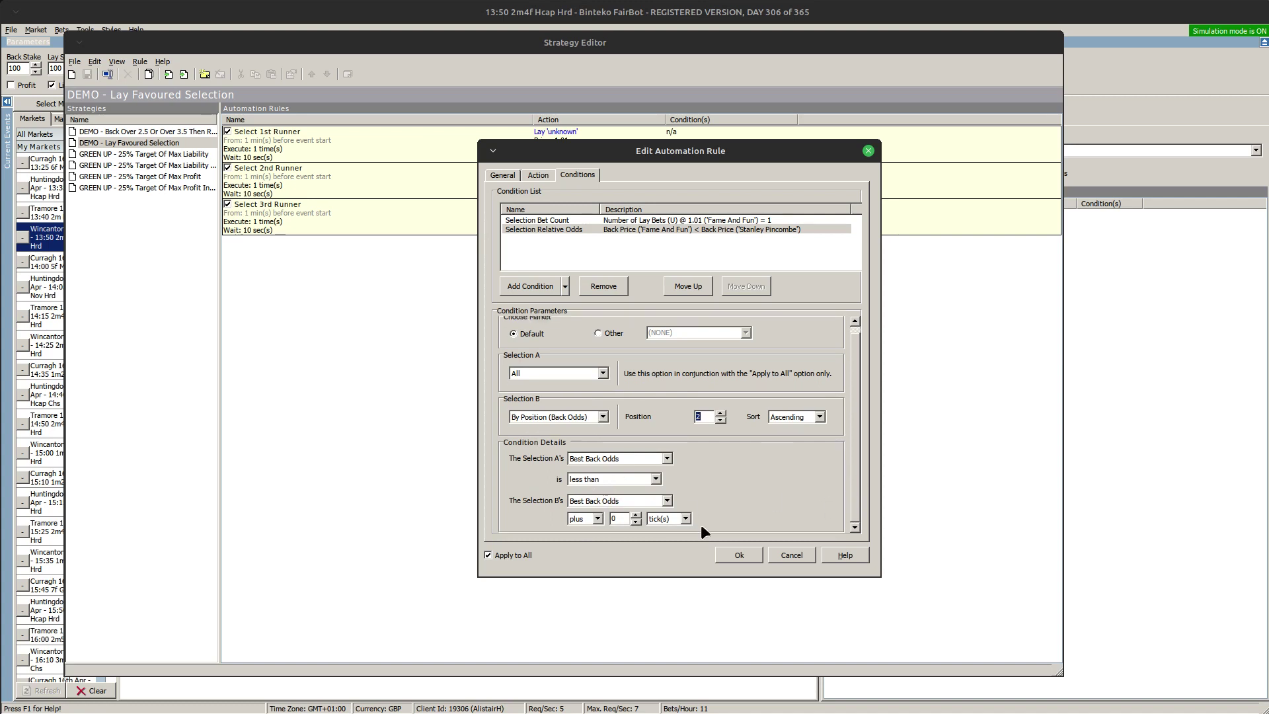
left_click(734, 554)
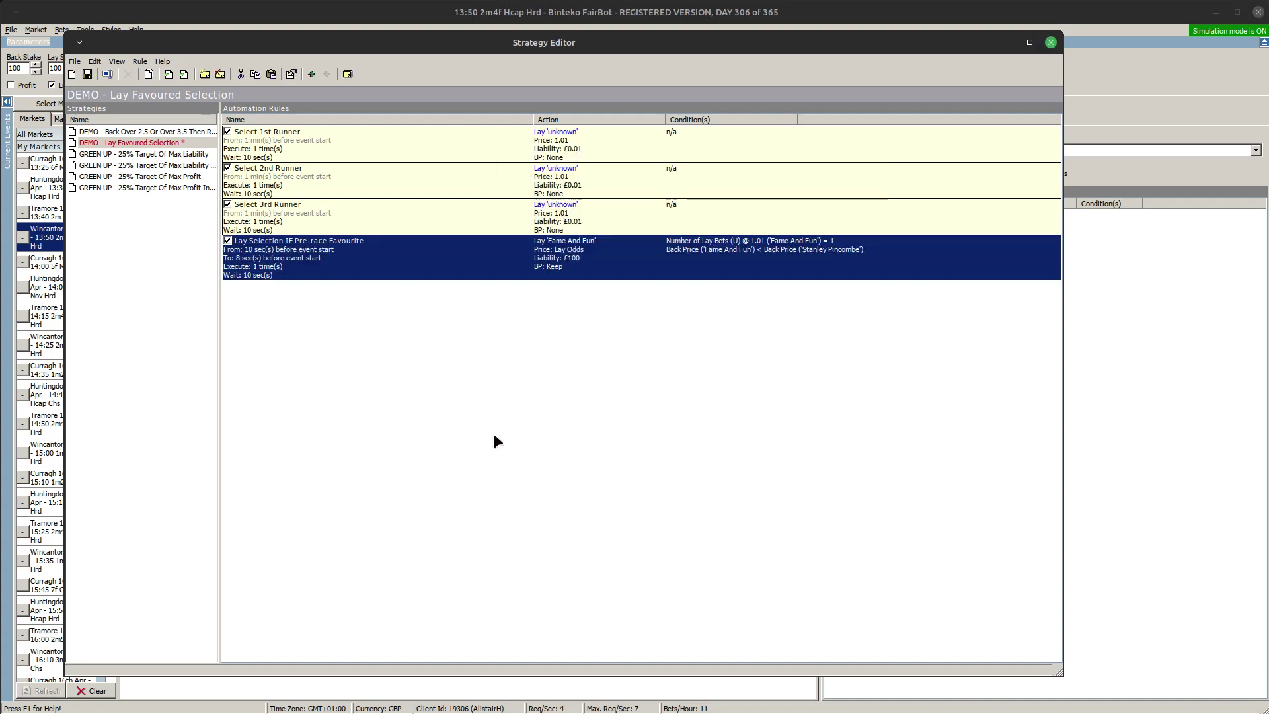
Save the strategy, close the editor and load DEMO - Lay Favoured Selection on the Curragh 14:00 5f Mdn market.
left_click(87, 75)
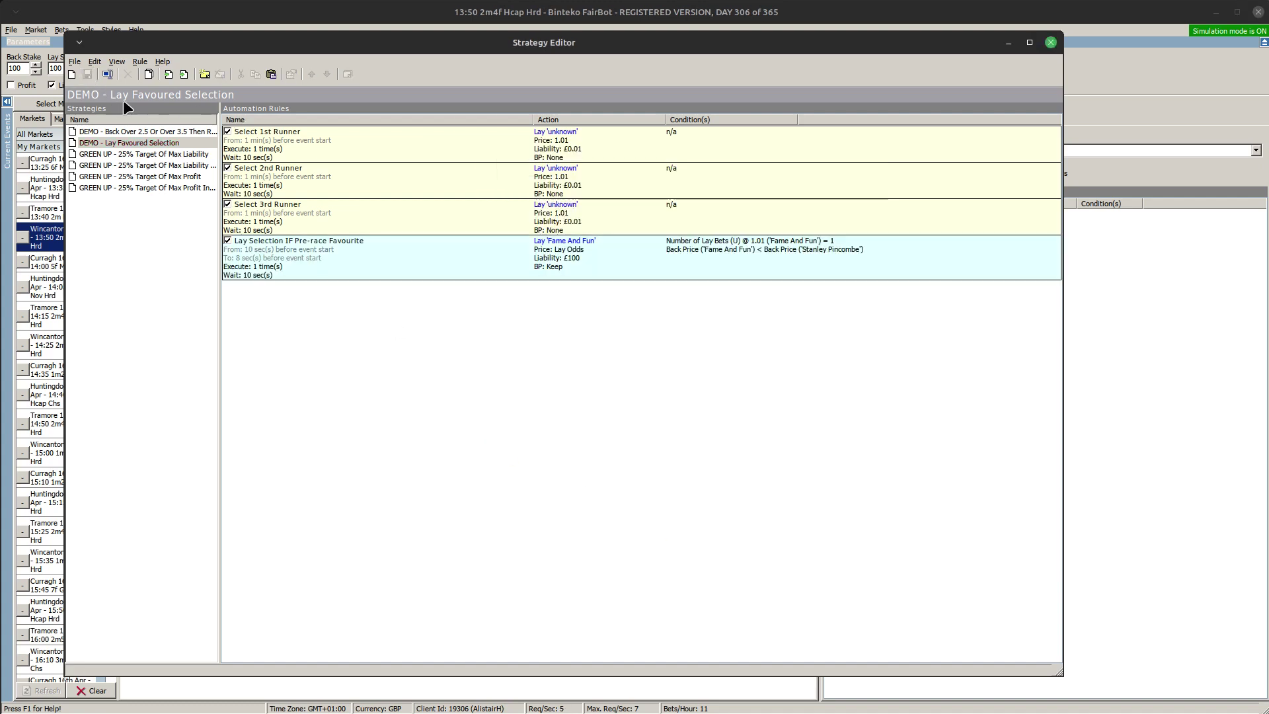
left_click(1050, 42)
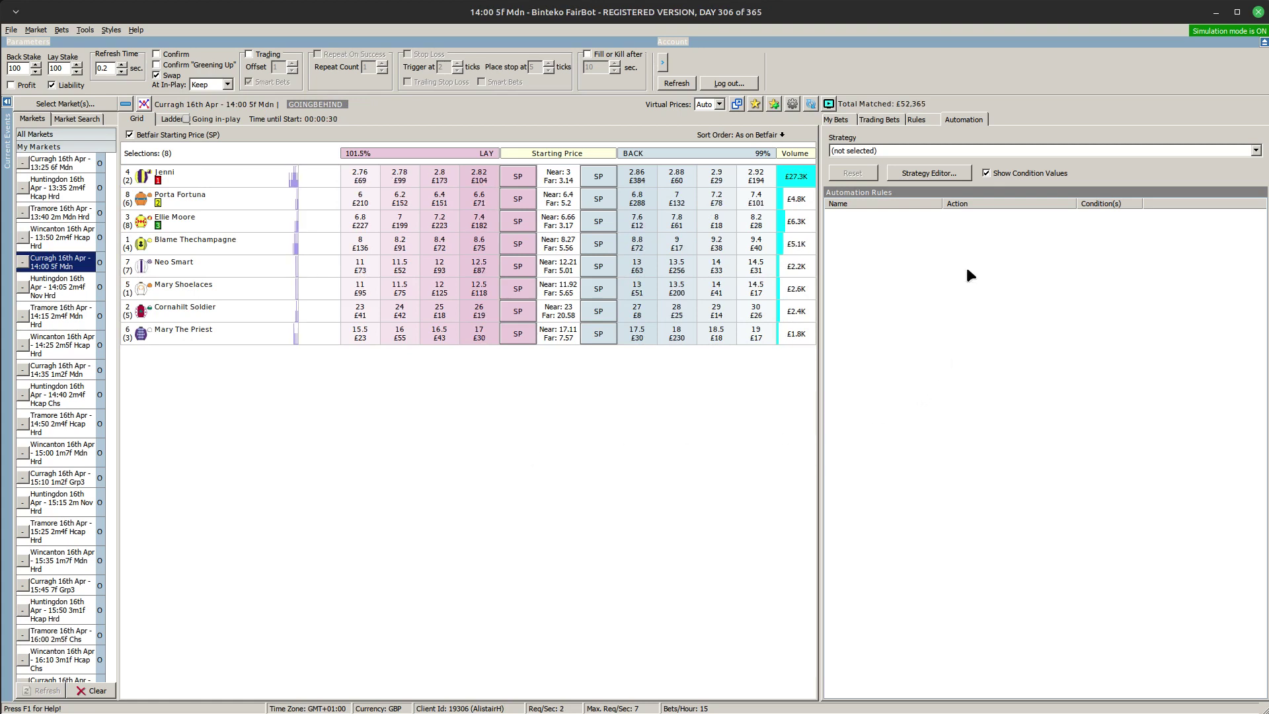
left_click(962, 152)
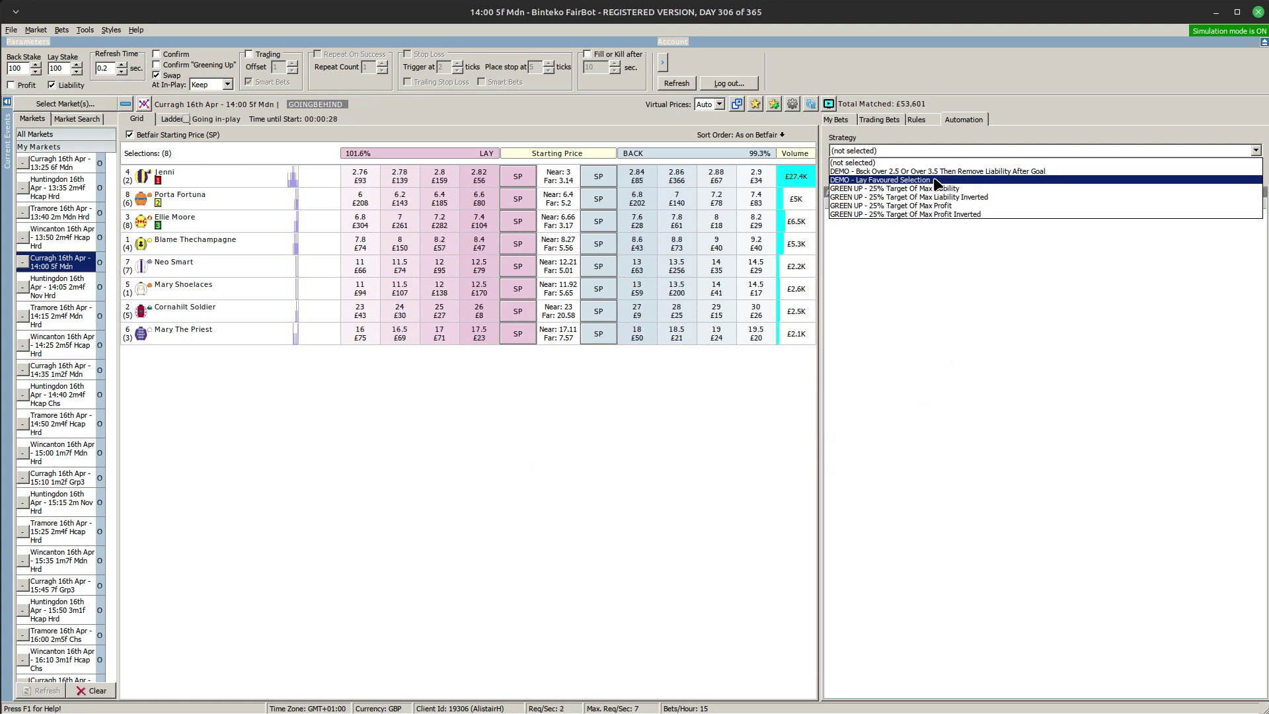
left_click(937, 180)
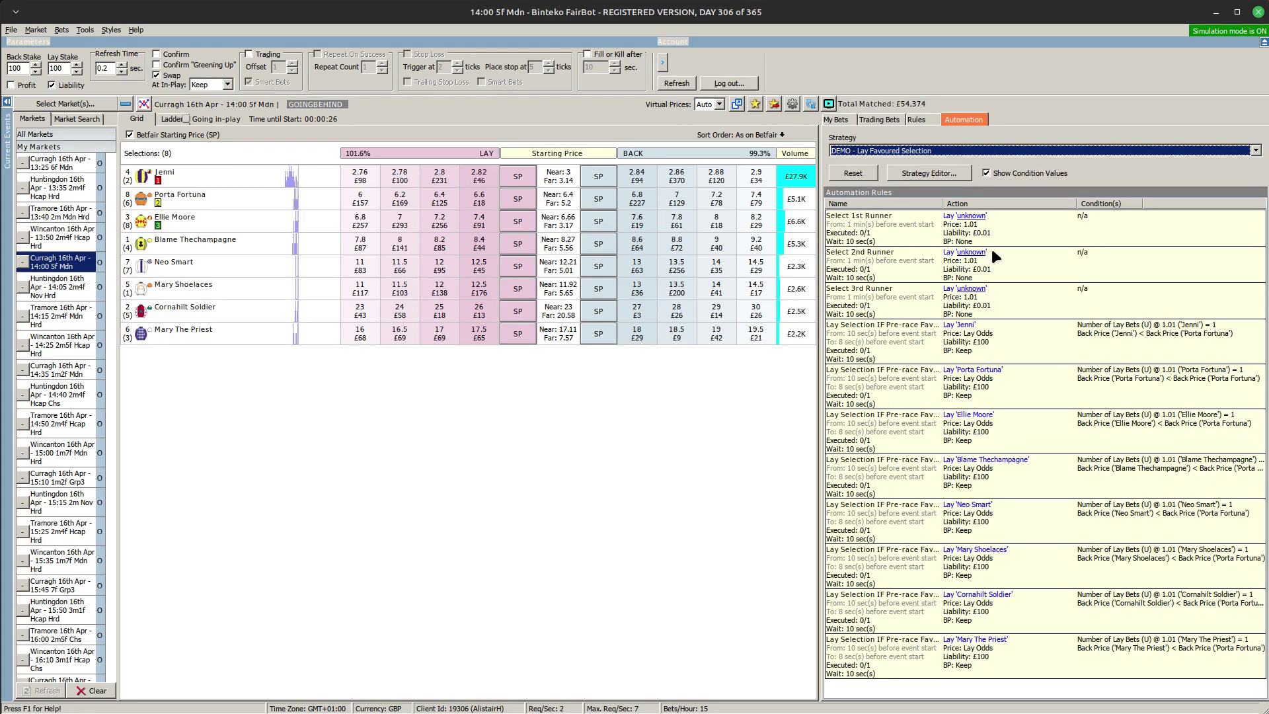
left_click(964, 216)
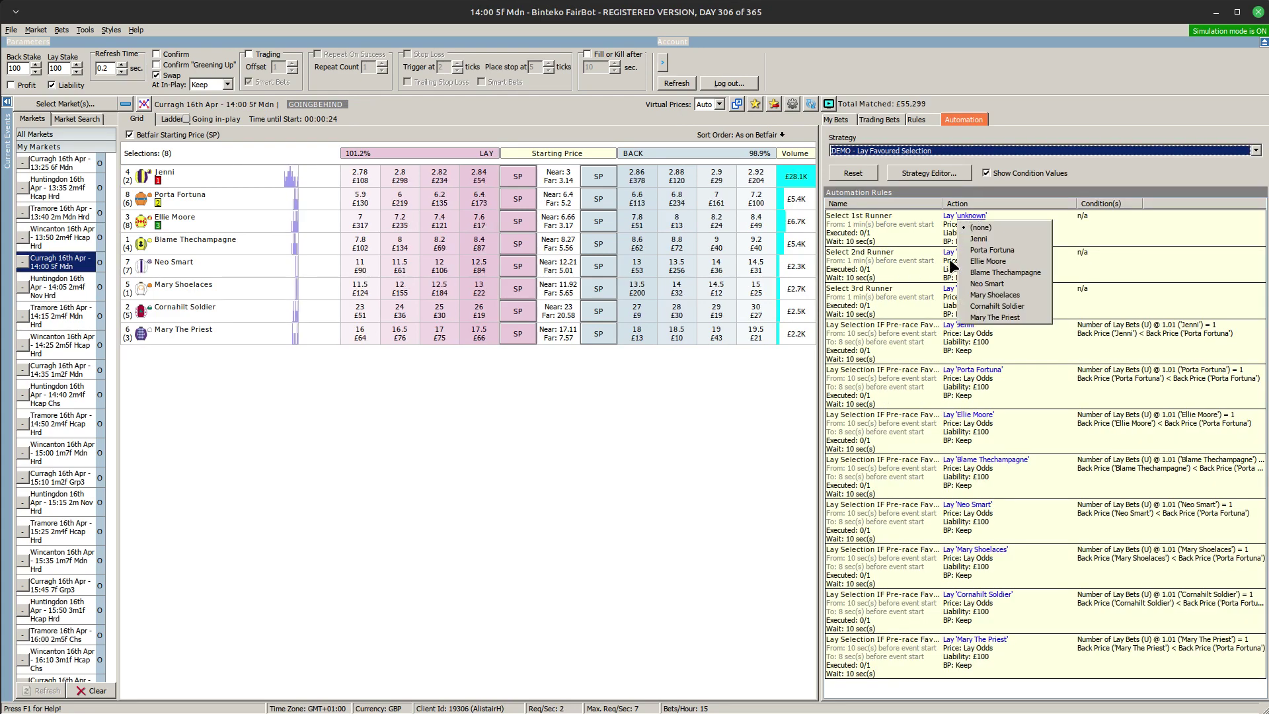
left_click(978, 239)
left_click(965, 252)
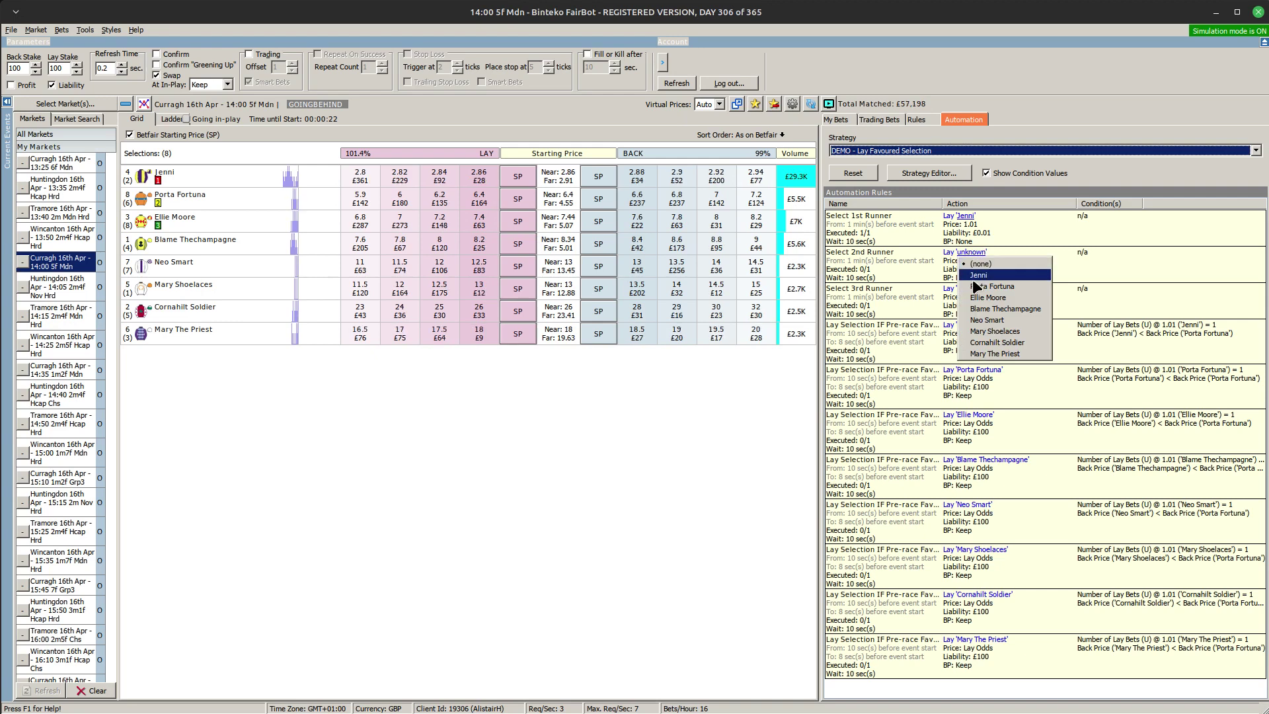
left_click(979, 297)
left_click(968, 289)
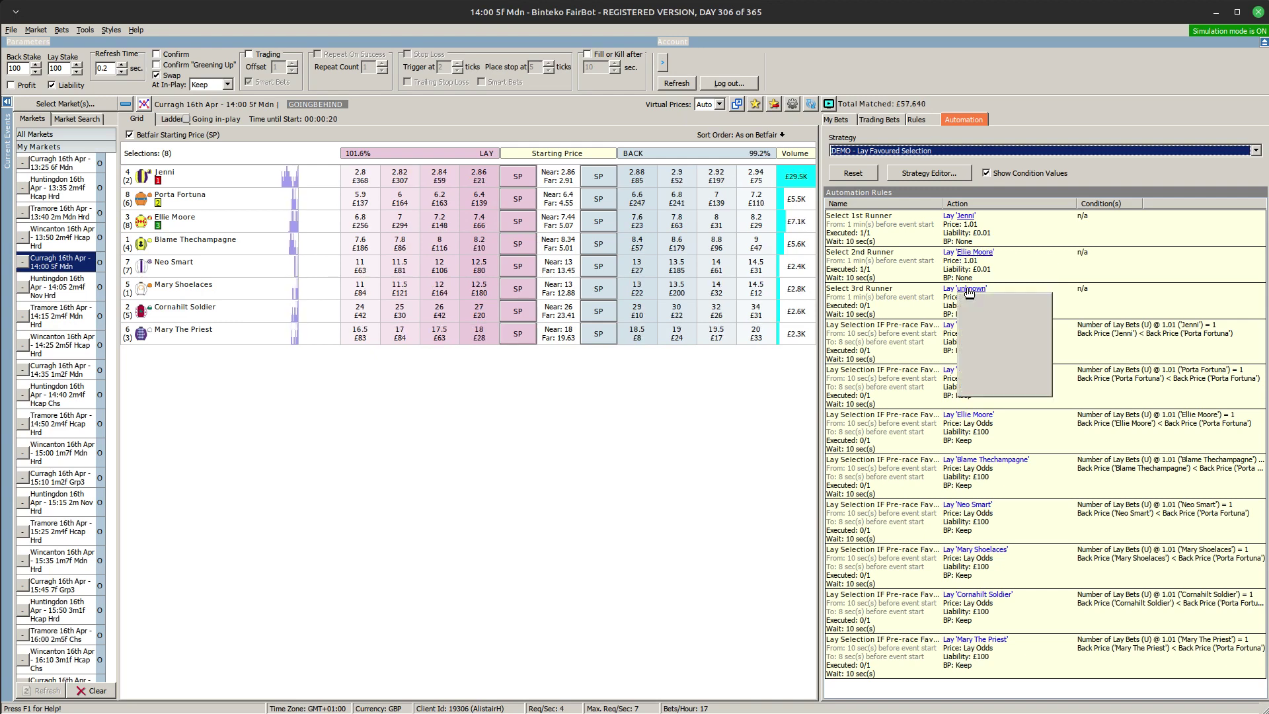
left_click(983, 363)
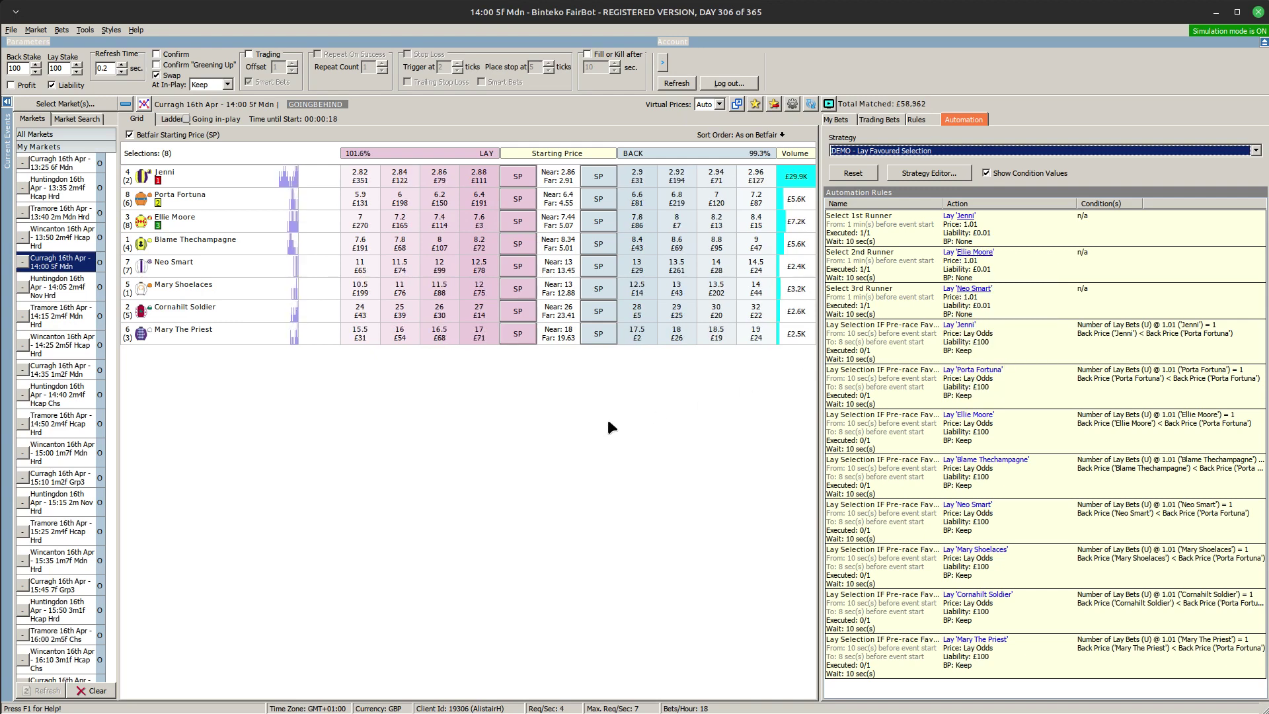
Examine the market's unmatched and matched bets, and review the strategy's automation rules with their condition values.
left_click(837, 121)
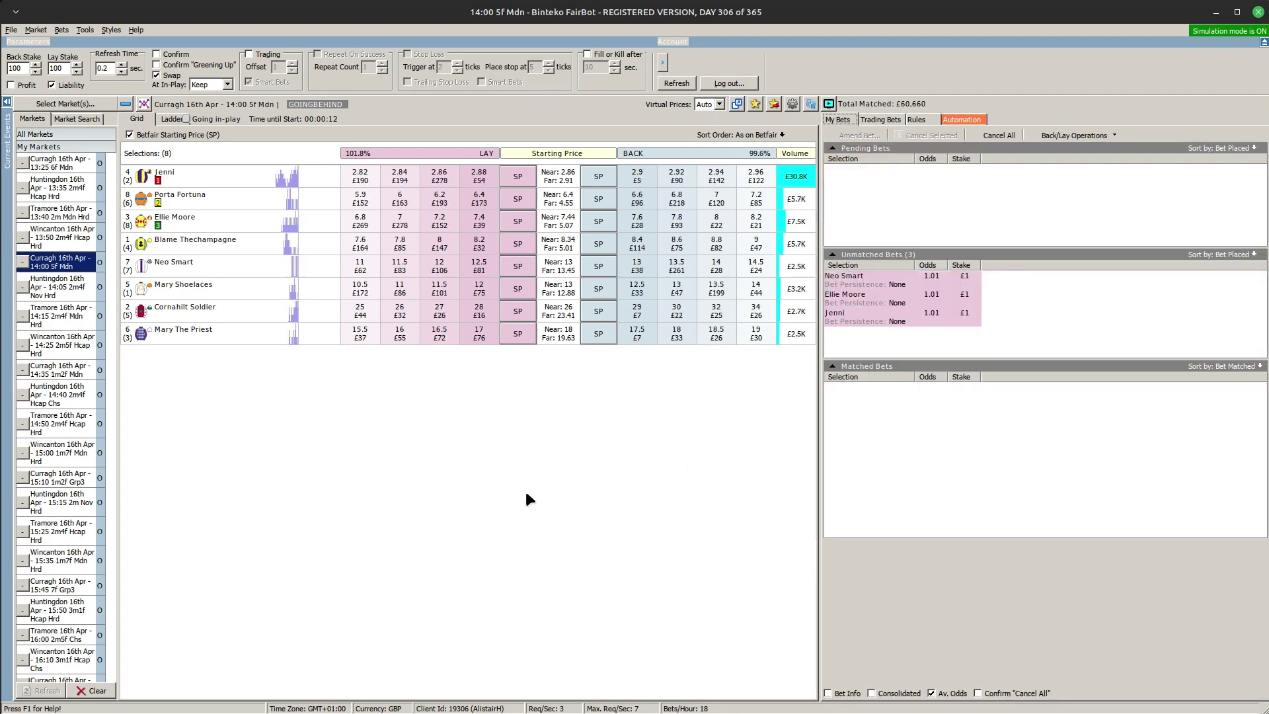
left_click(497, 182)
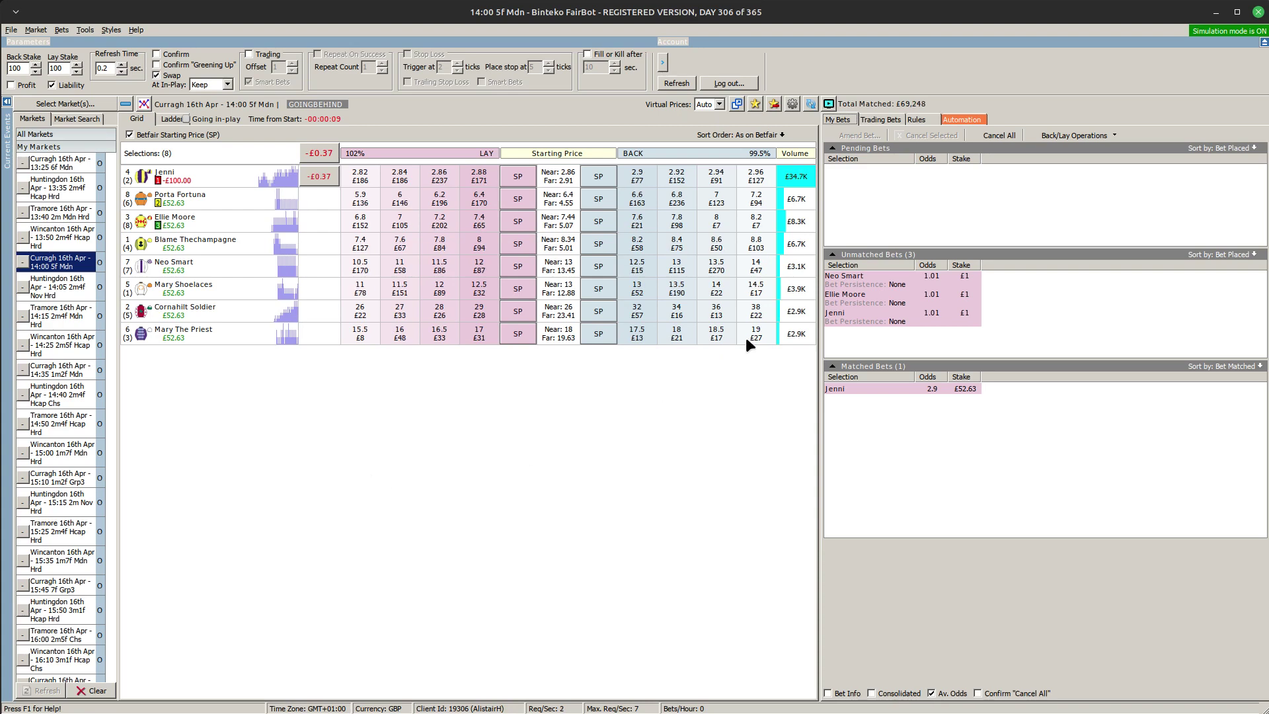
left_click(974, 118)
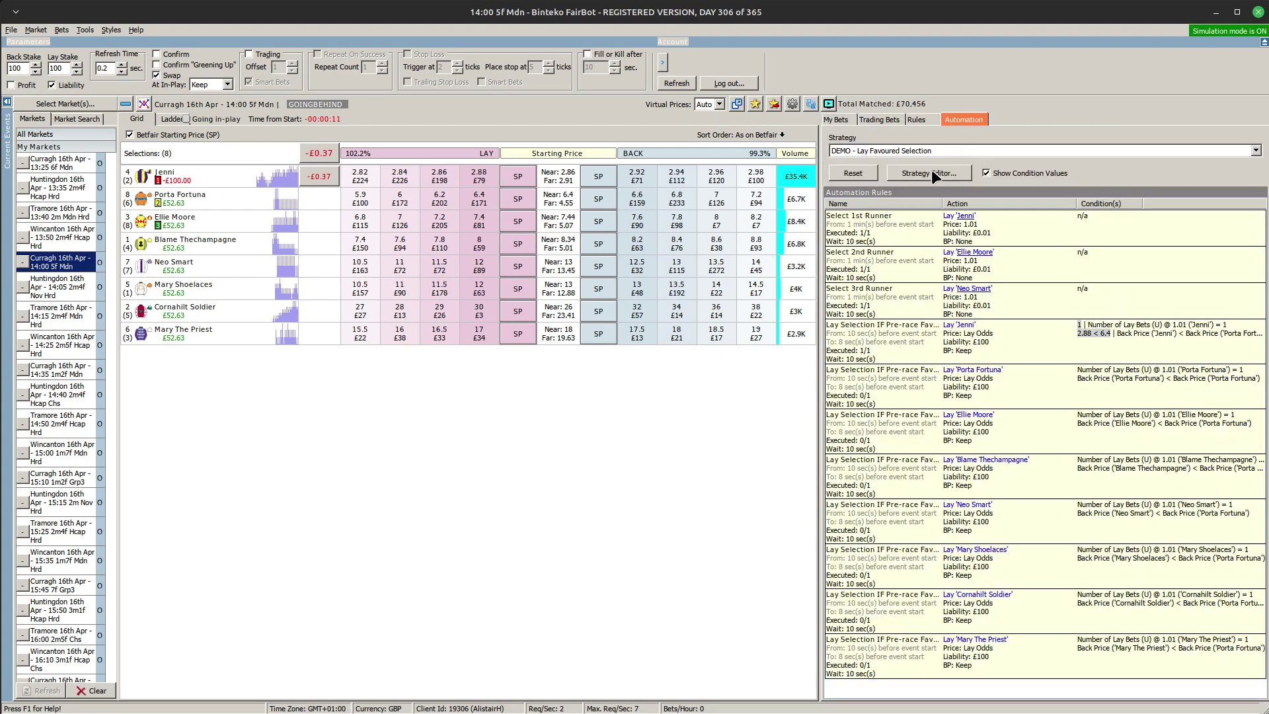
left_click(928, 173)
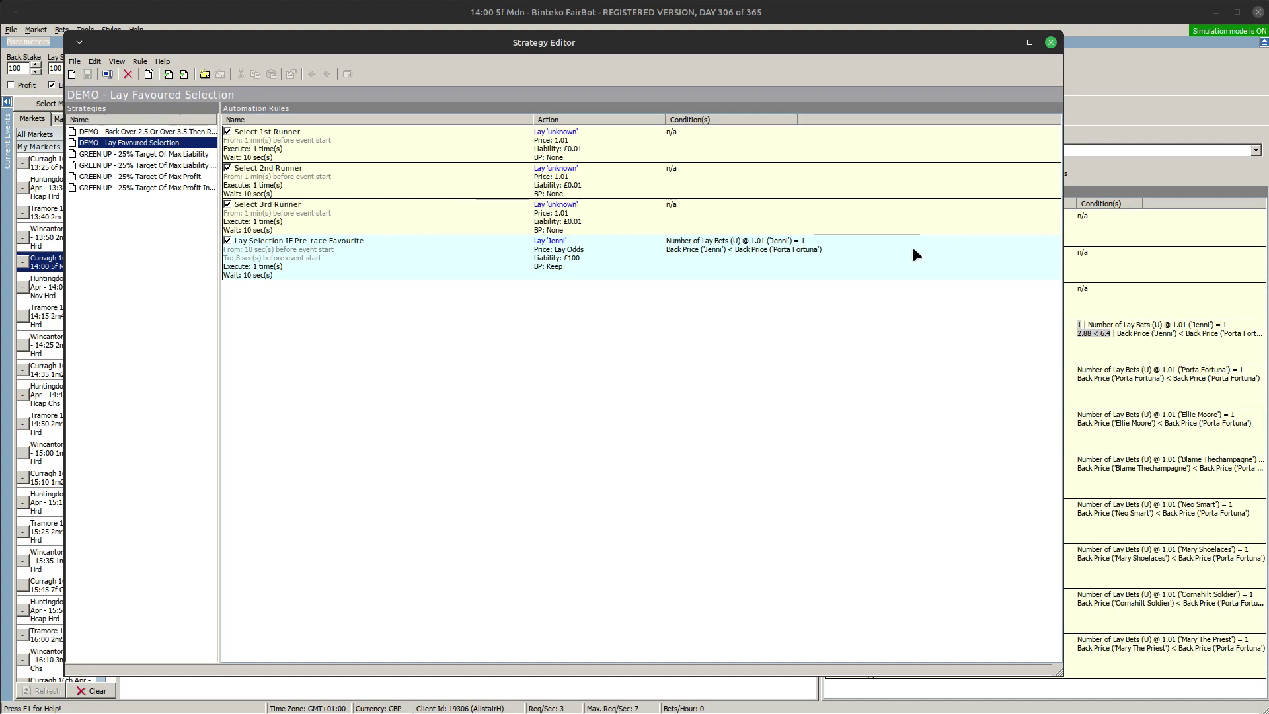
left_click(1050, 42)
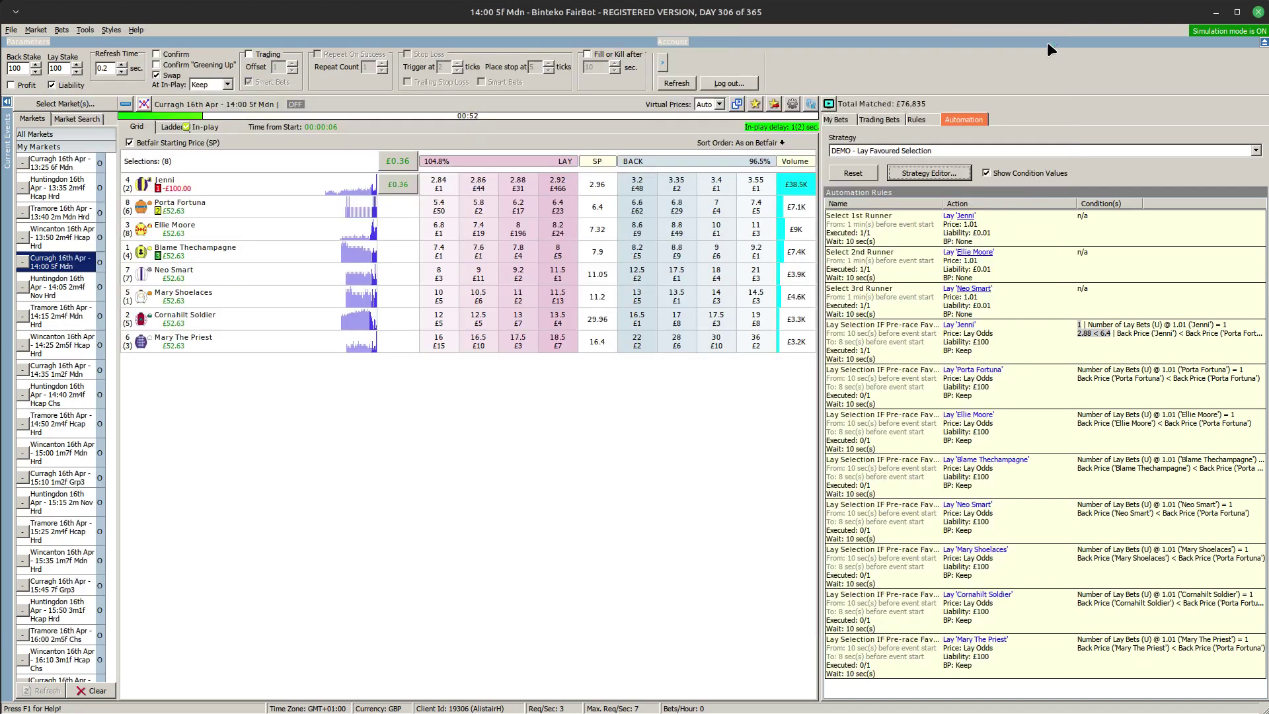